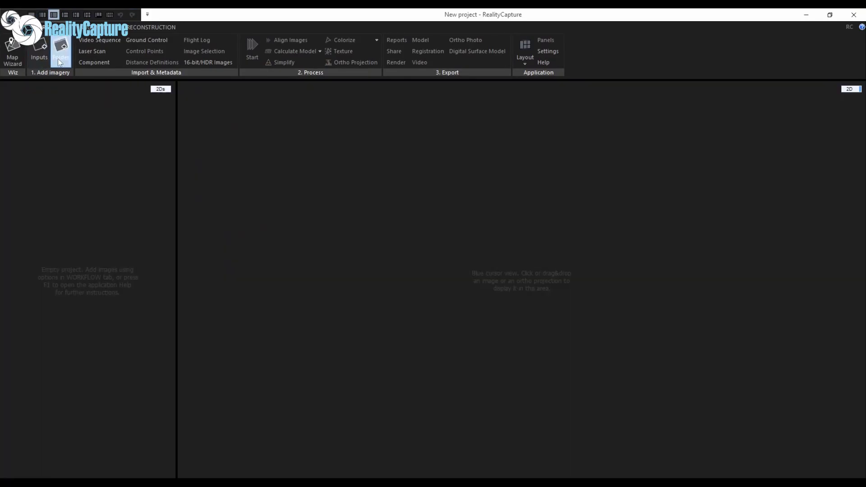
Import the 49 photos from the Images folder and align them
click(61, 49)
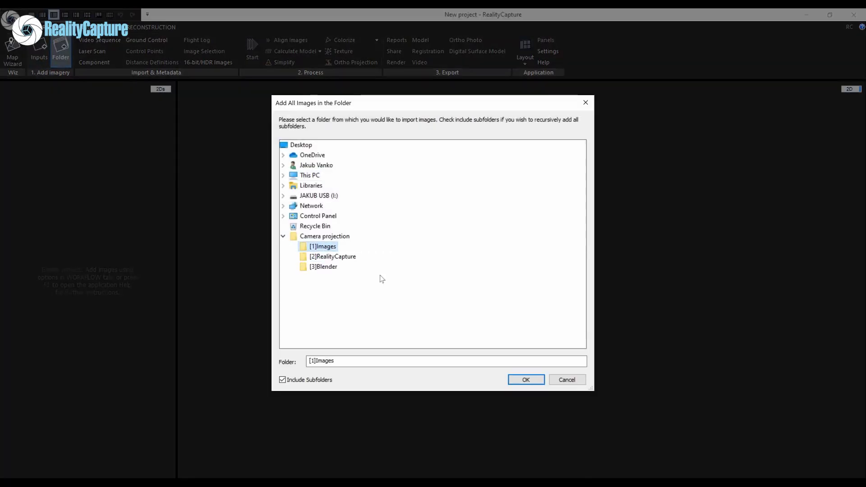
key(Return)
click(95, 191)
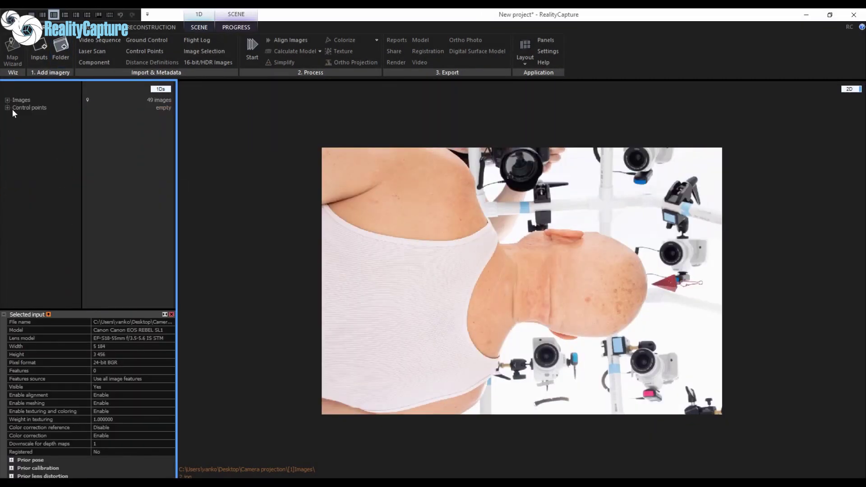
click(289, 40)
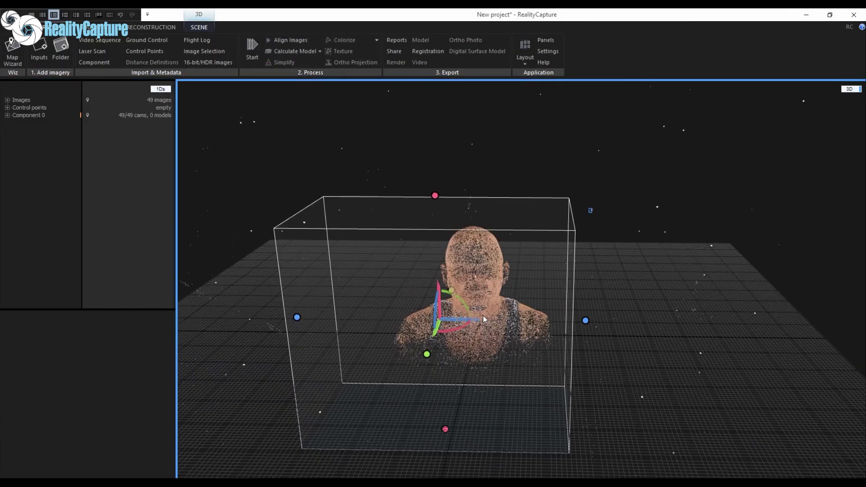
Save the project as Headscan in the [2]RealityCapture folder
click(10, 19)
click(28, 90)
double_click(349, 193)
text(Headscan)
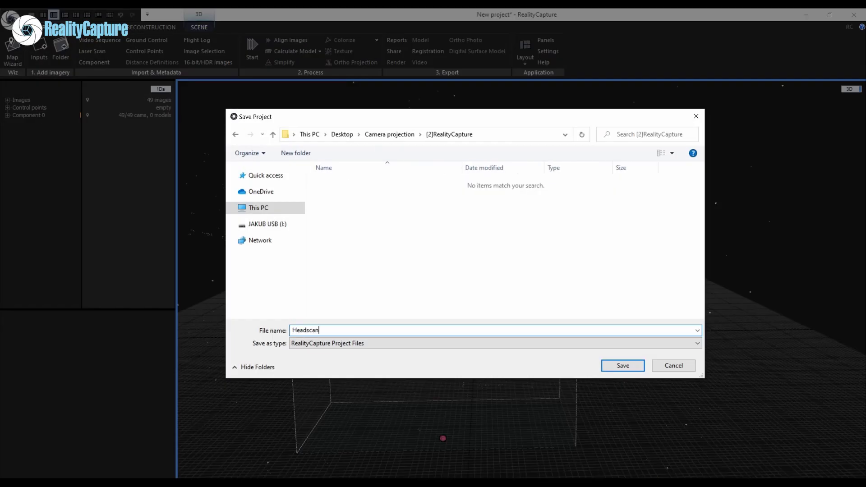
key(Return)
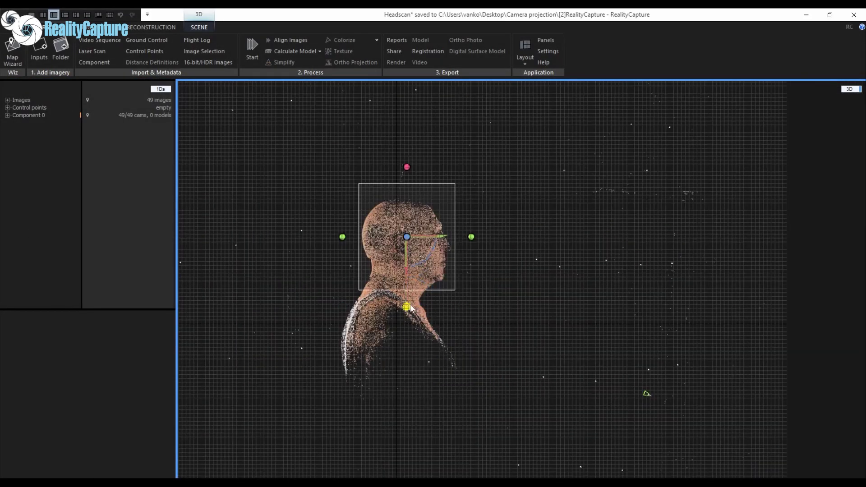
Calculate the head model in normal detail and filter out the stray top fragment
click(293, 52)
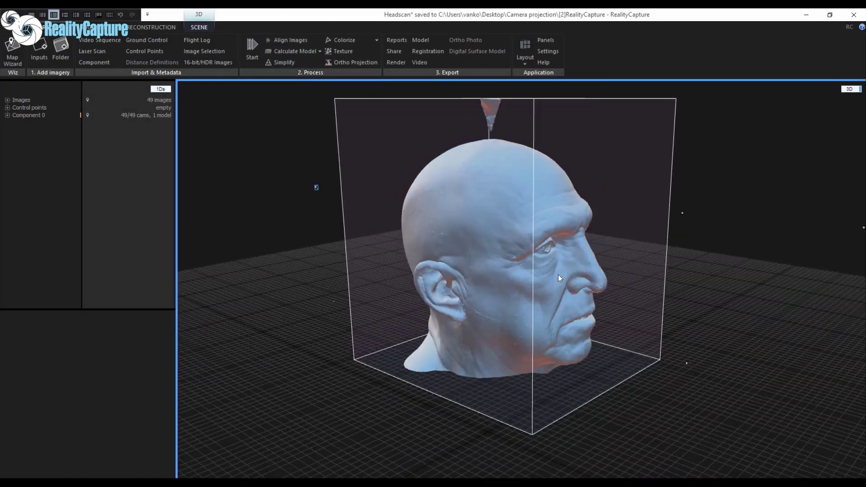
drag(423, 275, 608, 315)
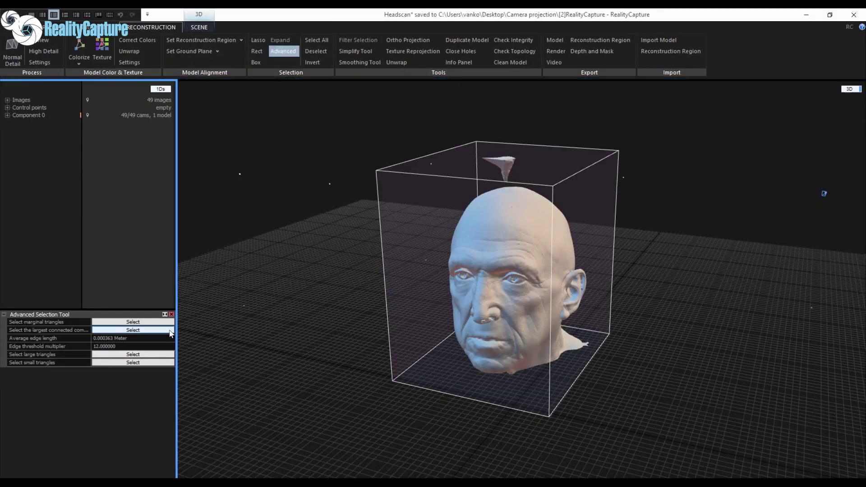
click(312, 63)
click(358, 40)
Simplify the head to 15000 triangles and generate its texture
drag(559, 315, 399, 129)
click(356, 51)
text(15000000)
click(153, 387)
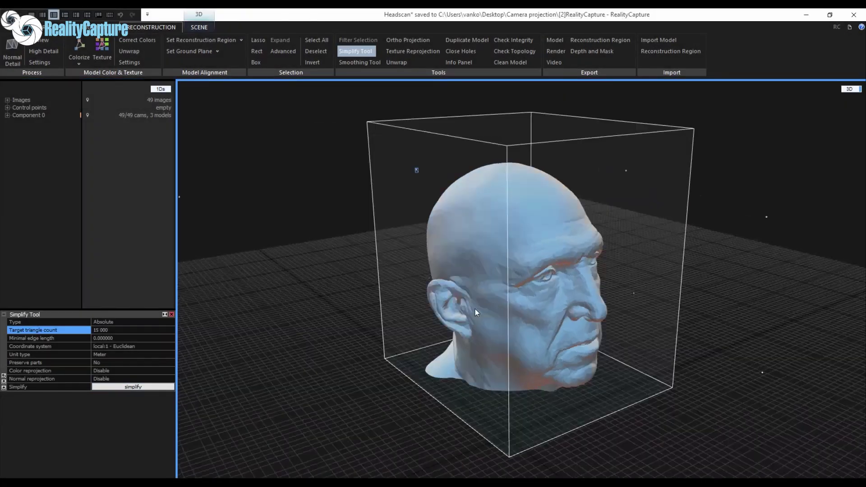
drag(475, 309, 743, 287)
click(110, 52)
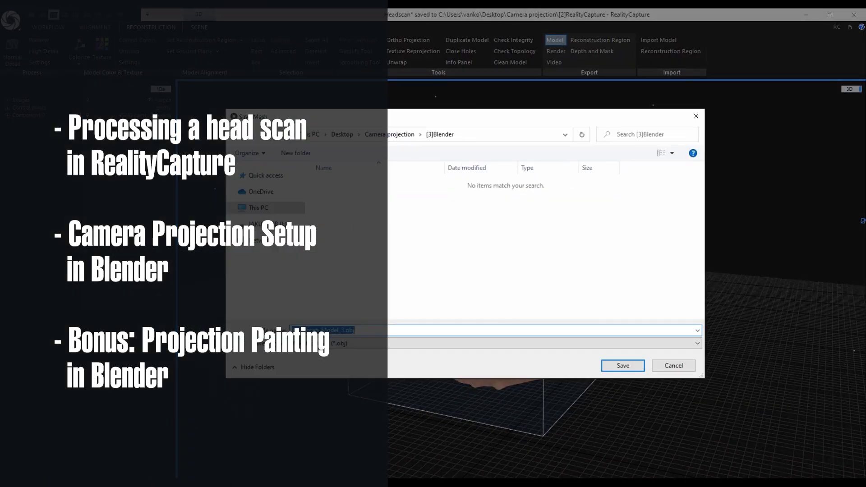
Set camera export Fit to Keep intrinsics and image naming to original file name
click(623, 365)
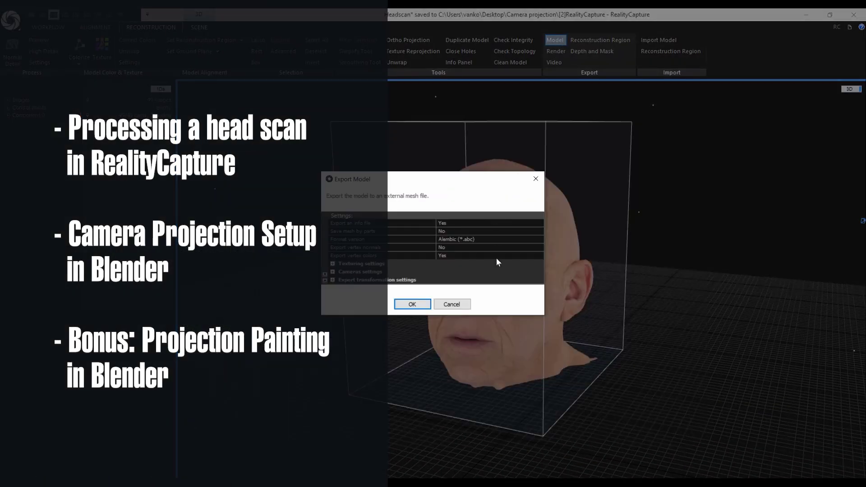
click(332, 320)
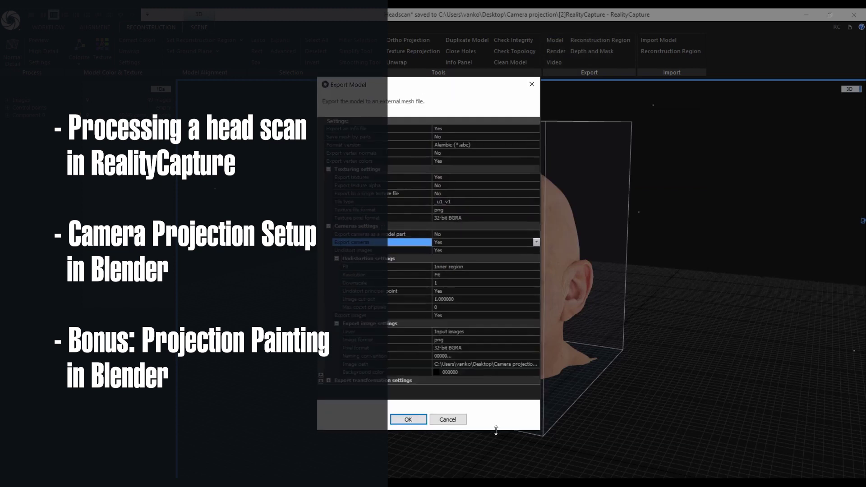
click(536, 267)
click(535, 292)
click(536, 356)
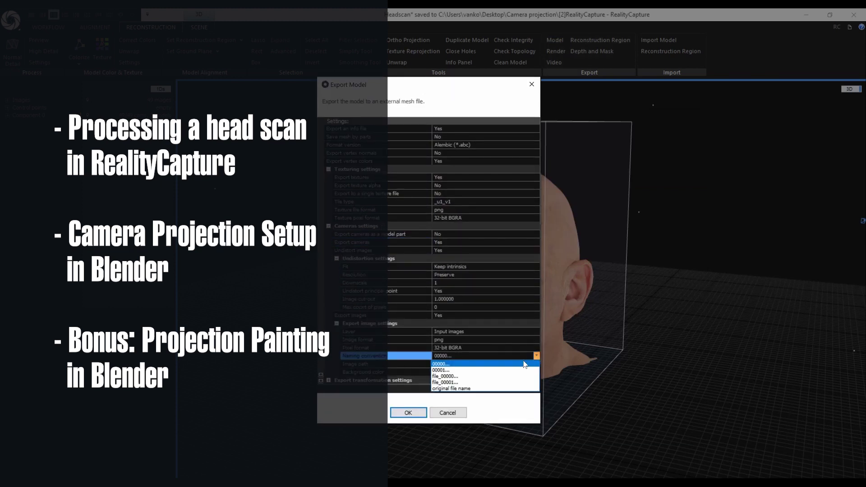
click(533, 364)
Accept the settings and export the textured Alembic mesh with its cameras
scroll(535, 361, down, 1)
click(535, 364)
click(456, 368)
click(408, 412)
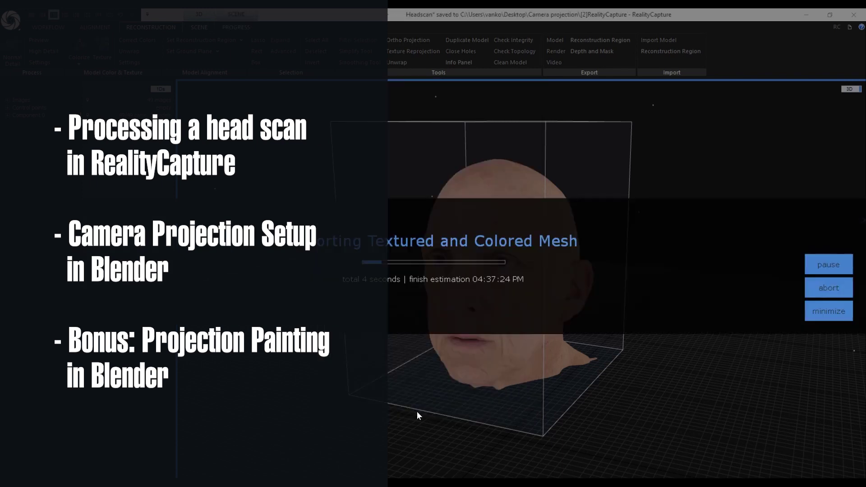
click(559, 300)
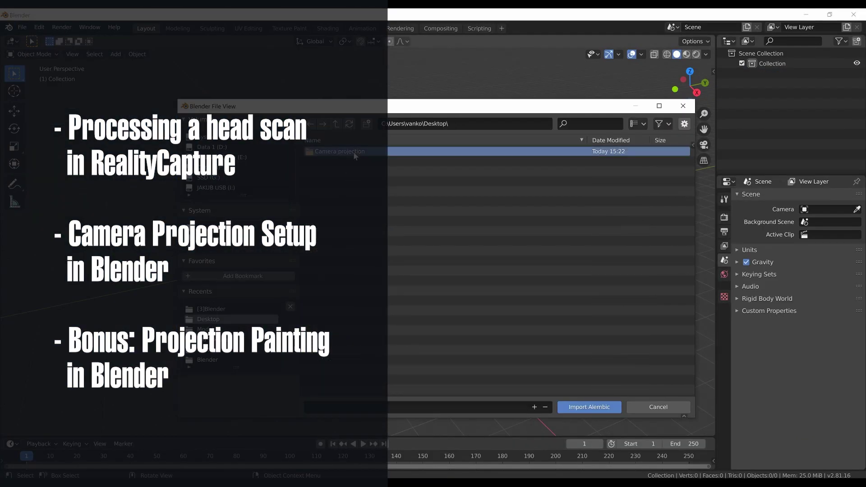
Import the Alembic scene from Camera projection and rotate it on X around individual origins
double_click(355, 156)
click(589, 407)
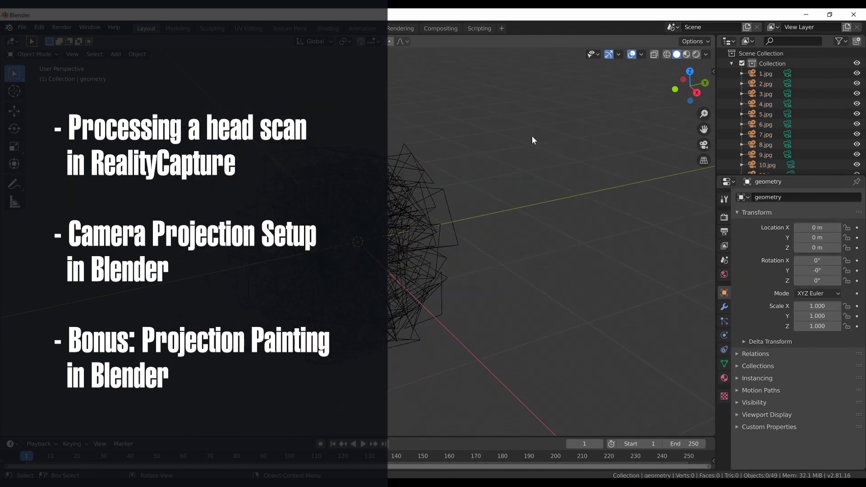
click(345, 41)
click(373, 75)
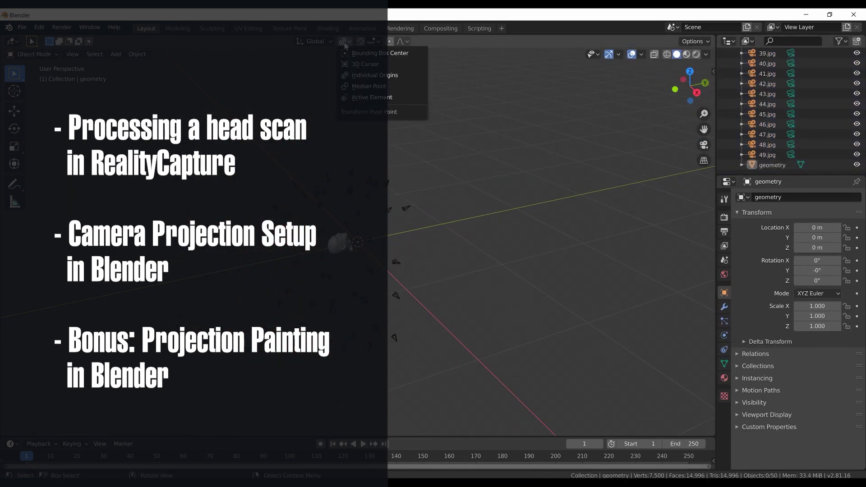
key(r)
key(x)
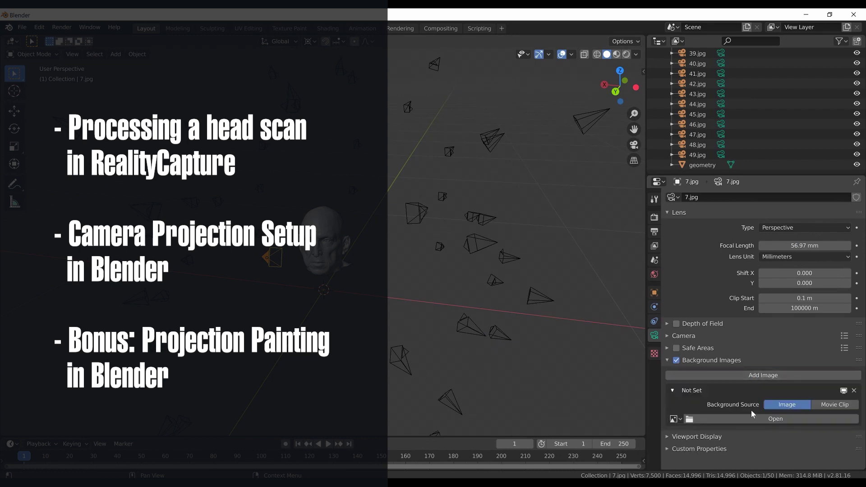
Add camera 7's background photo, view through it, and enable X-ray shading
click(761, 412)
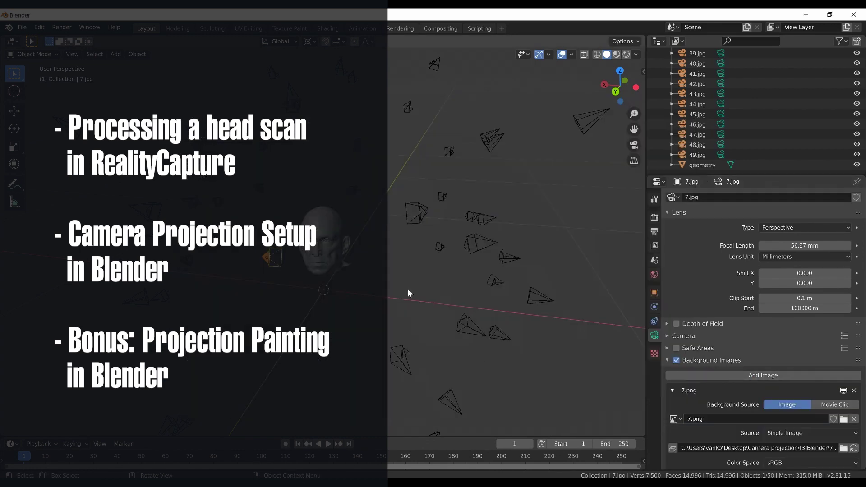
key(KP_0)
click(636, 54)
click(580, 257)
scroll(404, 278, down, 5)
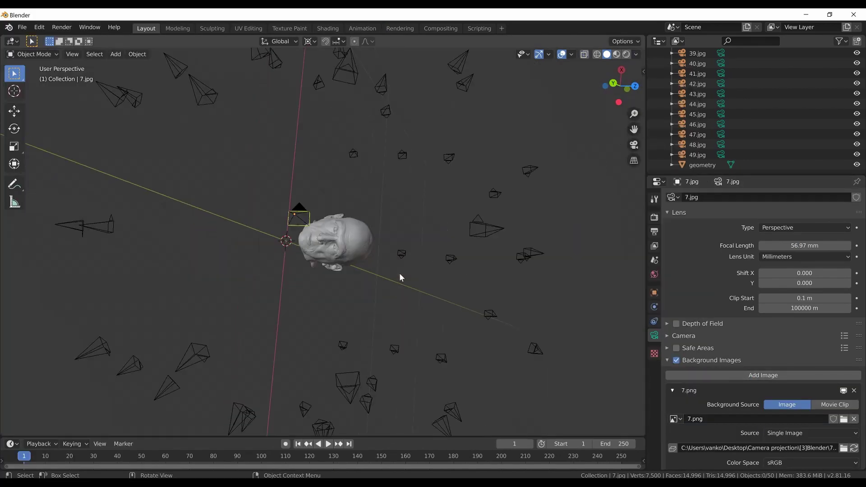
middle_drag(404, 279, 461, 247)
Make 22.jpg the scene camera, view through it, and load 22.png as its background
click(654, 260)
click(811, 209)
click(773, 230)
key(KP_0)
click(654, 335)
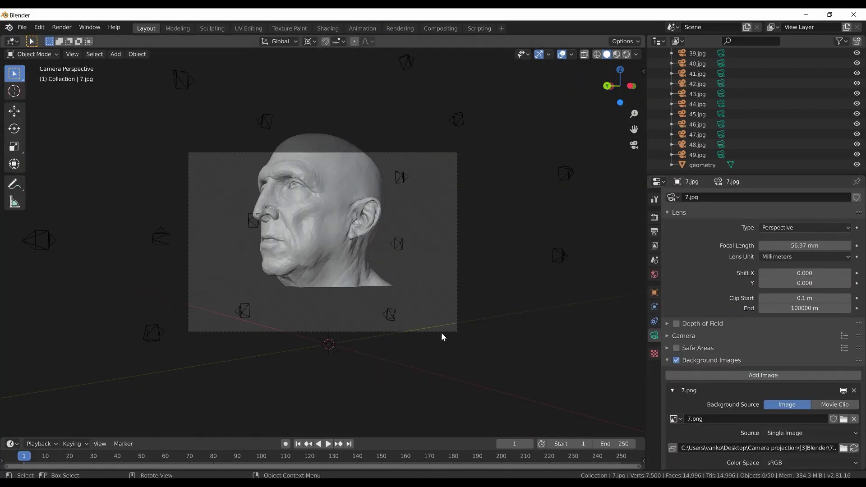
scroll(715, 143, up, 8)
click(697, 70)
key(ctrl+KP_0)
click(718, 375)
double_click(346, 350)
View through camera 44.jpg and load 44.png as its background image
click(636, 54)
middle_drag(342, 253, 389, 299)
click(390, 299)
click(653, 260)
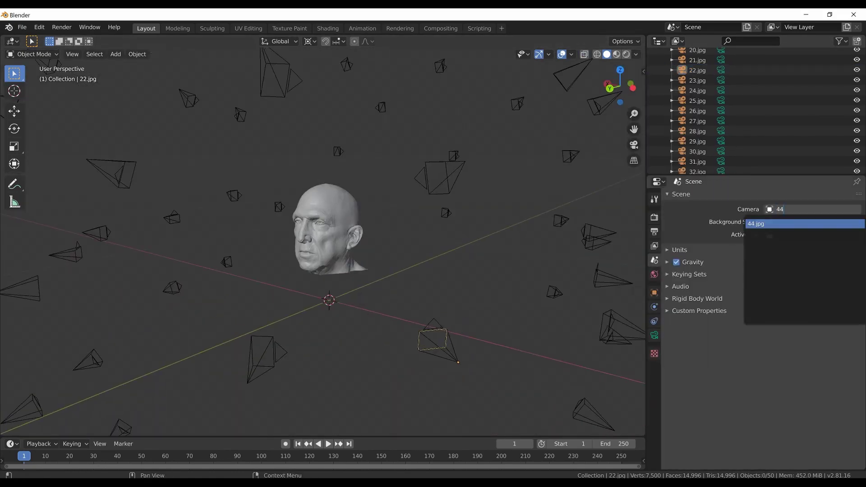
key(ctrl+KP_0)
click(654, 335)
click(762, 375)
click(775, 418)
scroll(385, 347, down, 5)
double_click(343, 356)
click(635, 54)
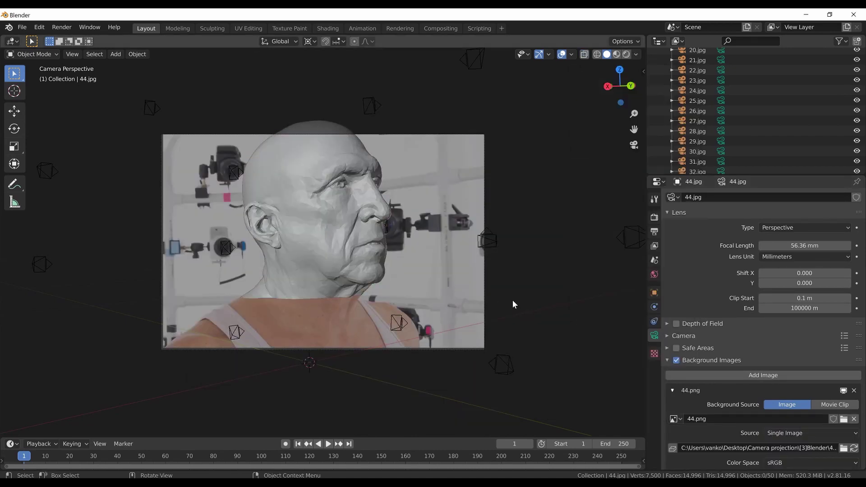
Add a UV map to the head and show 44.png in a split image editor
click(323, 248)
click(667, 334)
click(853, 352)
click(654, 260)
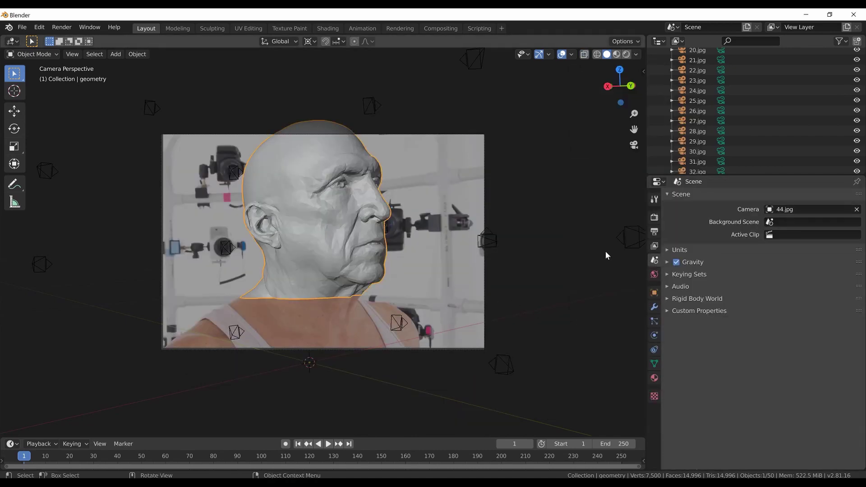
click(367, 234)
click(10, 41)
click(273, 41)
Project the head's UVs from camera 44's view
key(Tab)
key(Home)
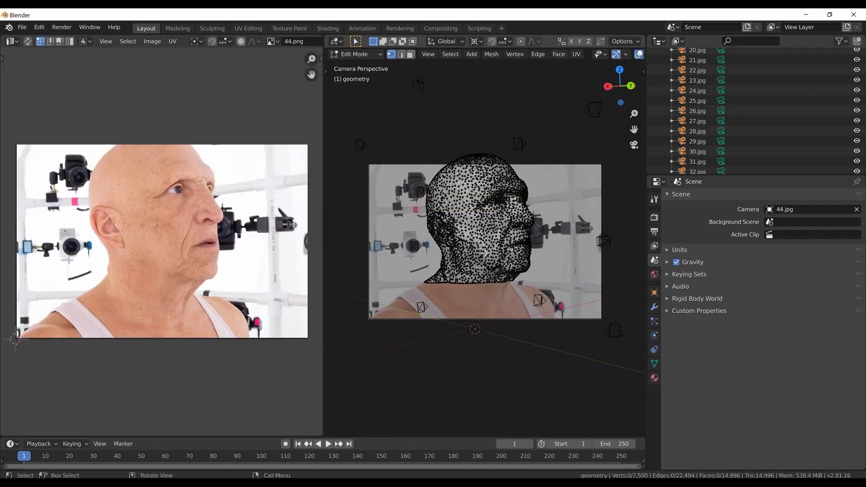
key(a)
key(u)
click(491, 346)
key(Tab)
click(654, 364)
Select UV map 22 and project the head's UVs from camera 22.jpg
click(699, 371)
click(653, 260)
click(807, 207)
click(715, 290)
click(653, 364)
key(Tab)
key(u)
click(492, 346)
Show 7.png, add a new UV map, and project UVs from the top-of-head camera
click(273, 41)
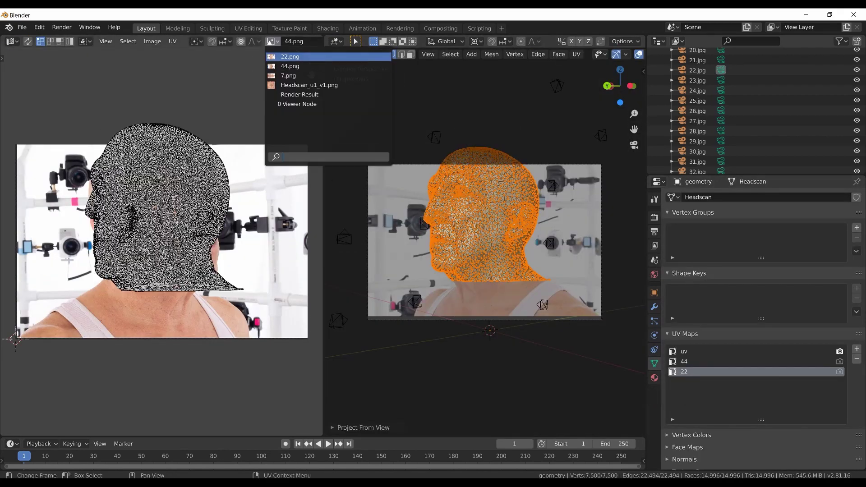
click(288, 76)
click(654, 260)
click(807, 207)
click(750, 275)
click(654, 363)
click(856, 349)
key(u)
click(417, 303)
key(Tab)
middle_drag(477, 315, 481, 303)
In Texture Paint, create a single black paint image named New_texture
click(289, 28)
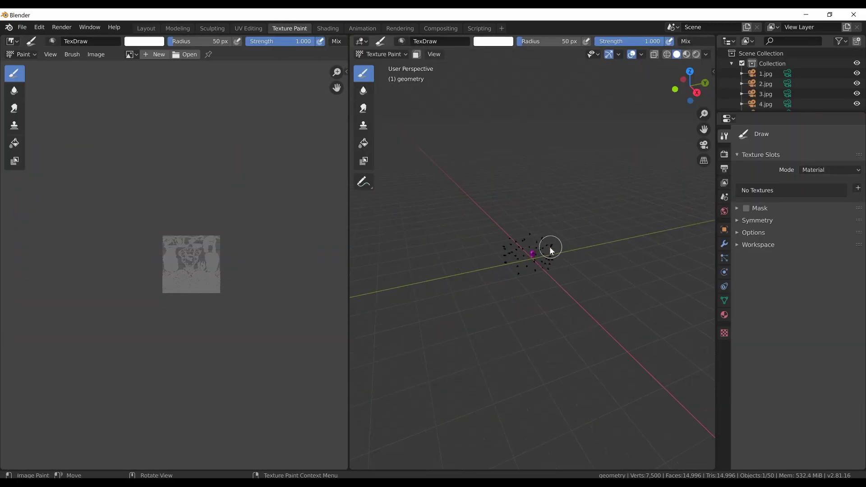
scroll(549, 246, up, 5)
click(829, 170)
click(820, 180)
click(809, 187)
click(794, 178)
text(New_texture)
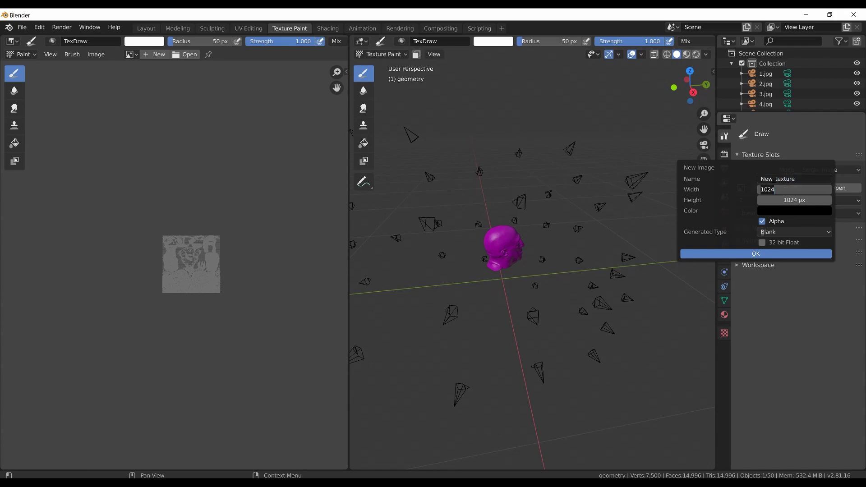
key(Return)
mouse_move(492, 280)
middle_down()
mouse_move(551, 232)
mouse_move(665, 342)
middle_up()
Clone from 7.png with UV map 7 through camera 7.jpg, painting the eyes and forehead
click(752, 362)
click(794, 376)
click(640, 289)
click(793, 405)
click(744, 422)
click(724, 197)
key(KP_0)
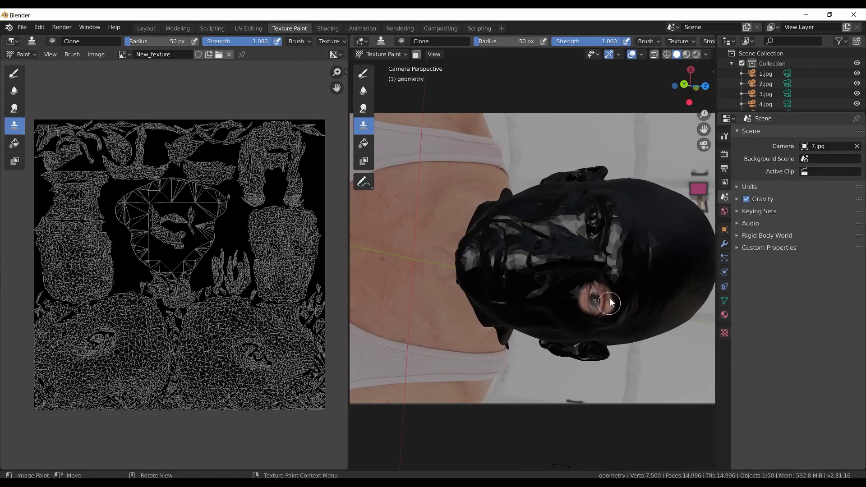
drag(575, 295, 586, 216)
middle_drag(586, 216, 547, 228)
drag(555, 198, 518, 239)
Switch the clone source to 44.png and UV map 44, then clone-paint face skin through camera 44.jpg
click(724, 136)
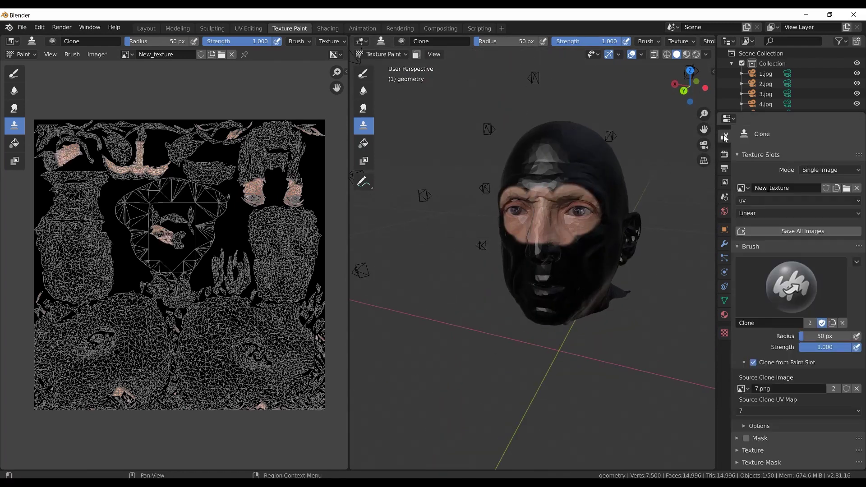
click(743, 388)
click(676, 316)
click(798, 410)
click(744, 421)
click(724, 197)
click(831, 148)
key(KP_0)
click(724, 135)
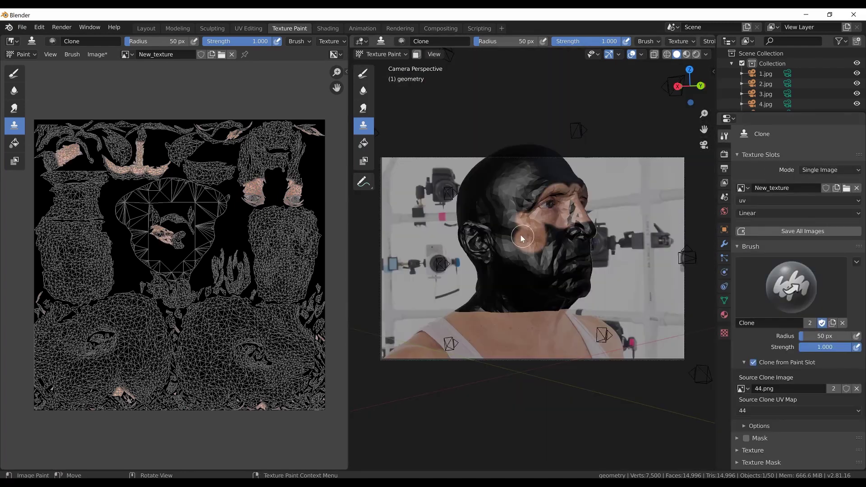
drag(521, 208, 532, 244)
mouse_move(532, 244)
middle_down()
mouse_move(496, 225)
mouse_move(478, 234)
middle_up()
drag(478, 235, 505, 252)
Switch to flat lighting, clone from 22.png with UV map 22 over the cheek and eye
scroll(541, 203, up, 4)
click(705, 54)
click(622, 92)
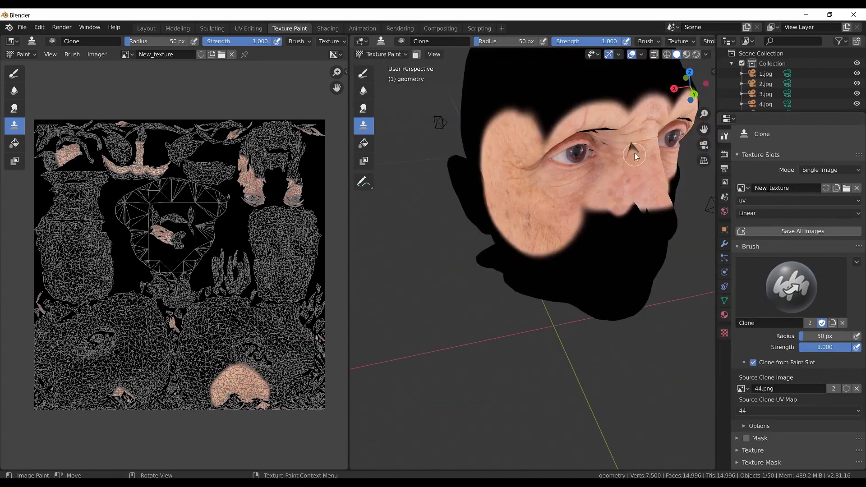
middle_drag(630, 168, 599, 194)
scroll(590, 277, down, 4)
click(743, 388)
click(676, 315)
click(798, 410)
click(748, 421)
middle_drag(640, 279, 588, 261)
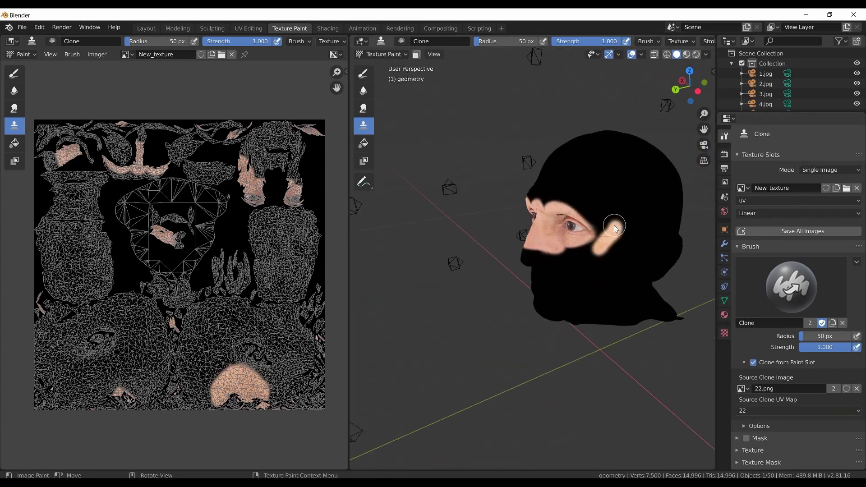
mouse_move(588, 261)
mouse_down()
mouse_move(613, 234)
mouse_move(599, 270)
mouse_up()
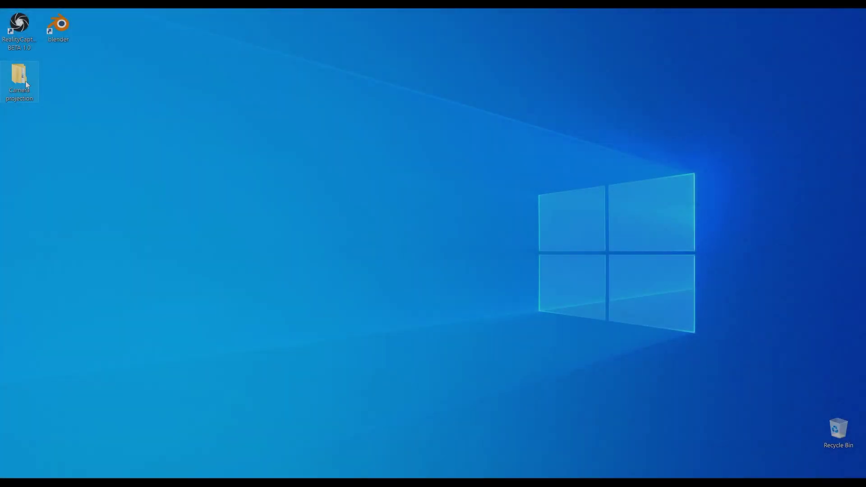
double_click(25, 81)
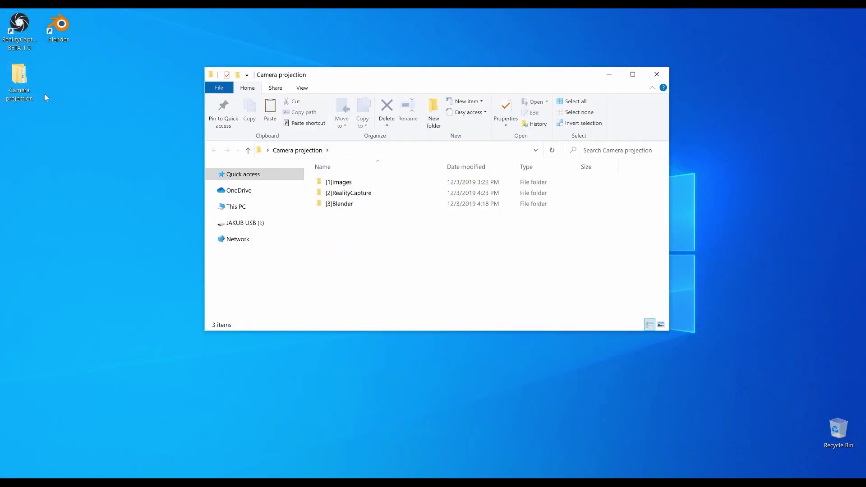
double_click(359, 182)
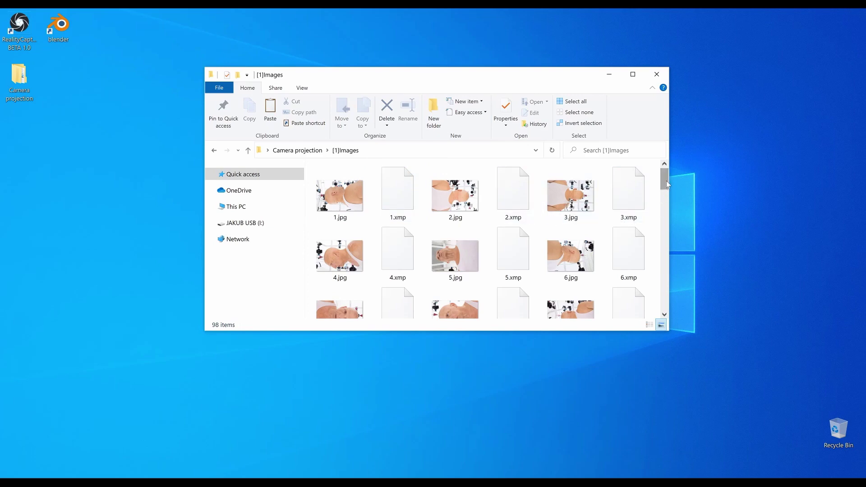
mouse_move(666, 182)
mouse_down()
mouse_move(678, 310)
mouse_move(678, 177)
mouse_up()
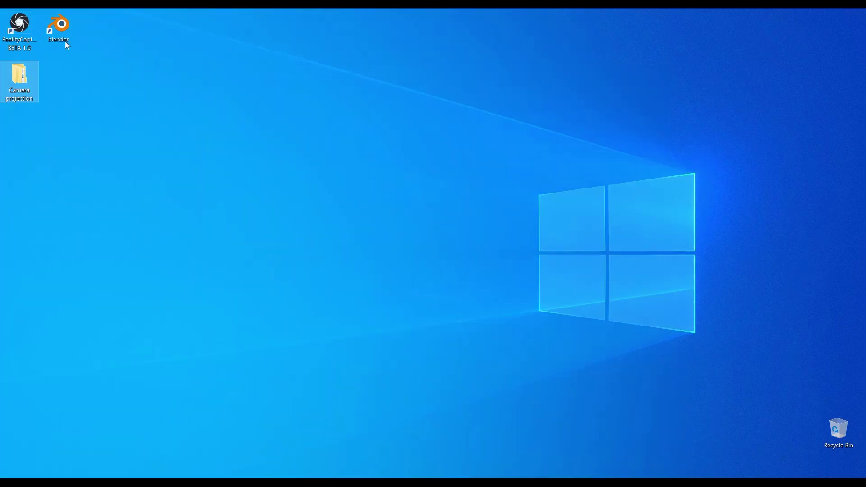
Launch RealityCapture full-screen, read the Adjusting Coloring and Texturing help article, then return to the results
double_click(26, 26)
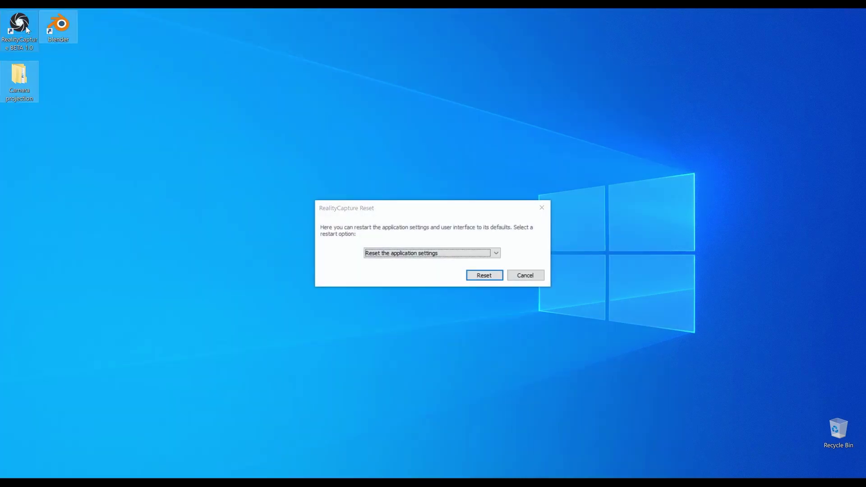
click(465, 254)
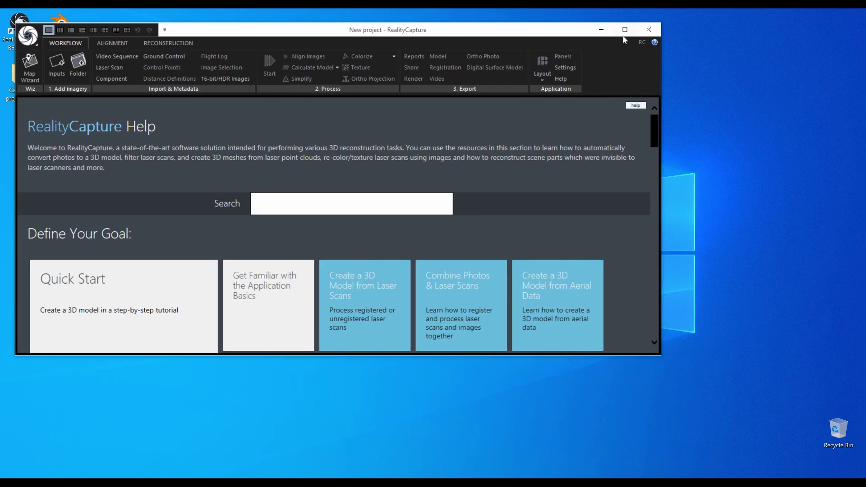
click(624, 33)
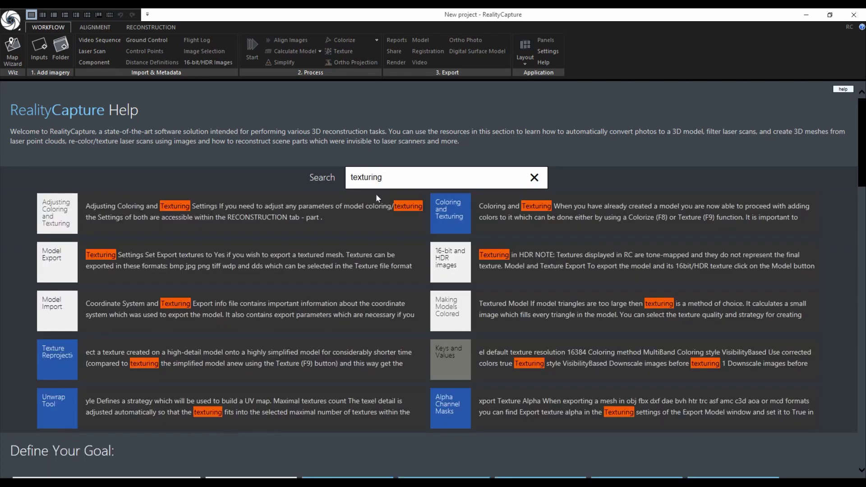
click(333, 219)
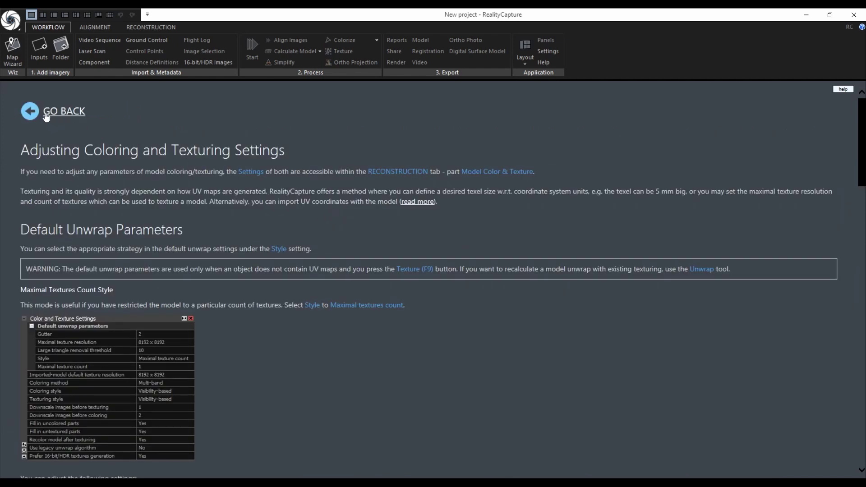
click(44, 114)
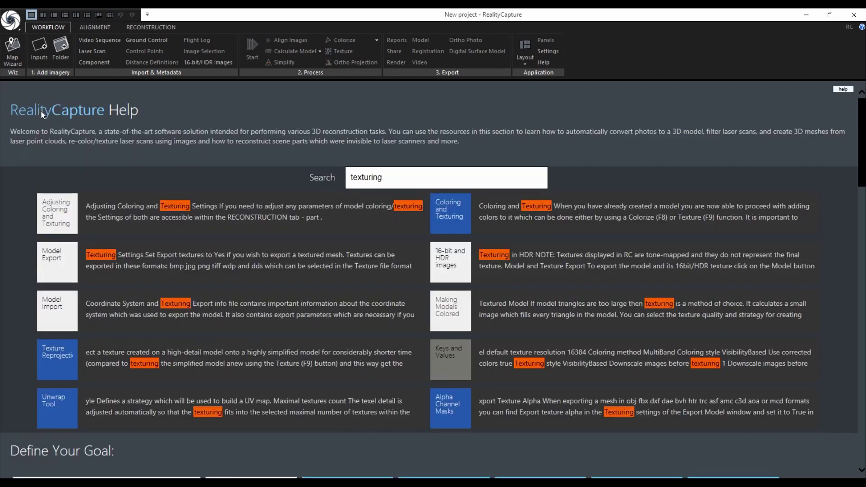
Switch to the 1+1 layout and import all photos from the [1]Images folder
click(53, 15)
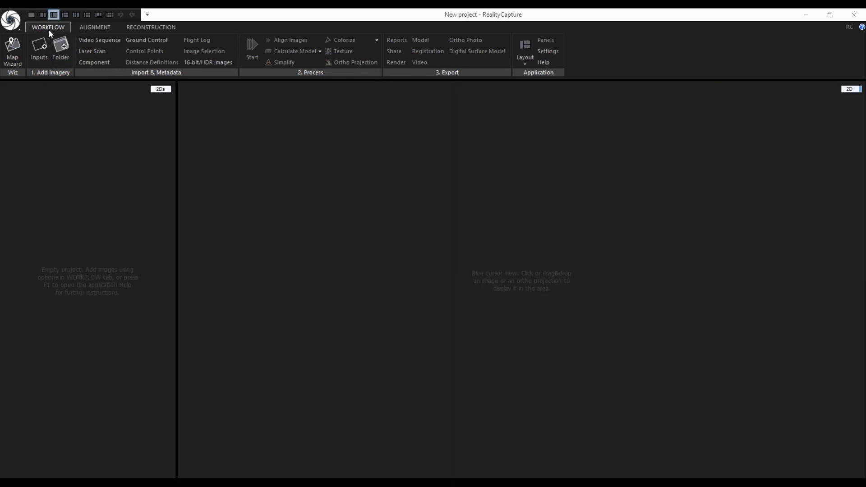
click(58, 59)
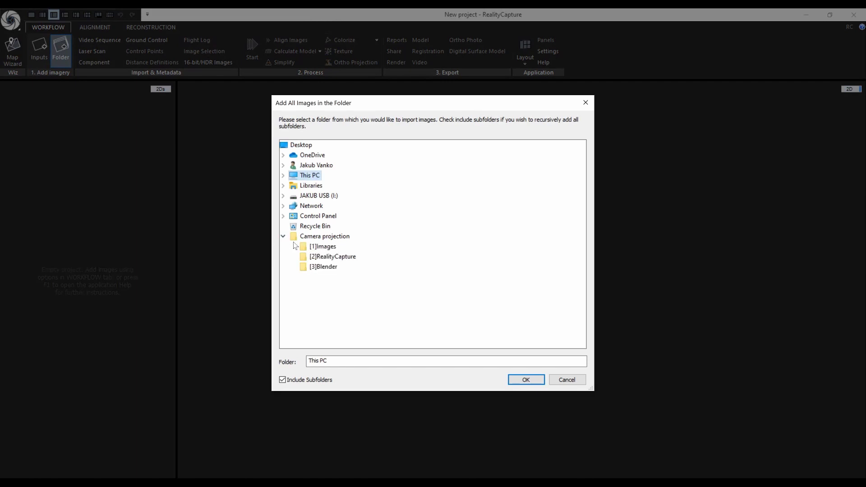
click(526, 379)
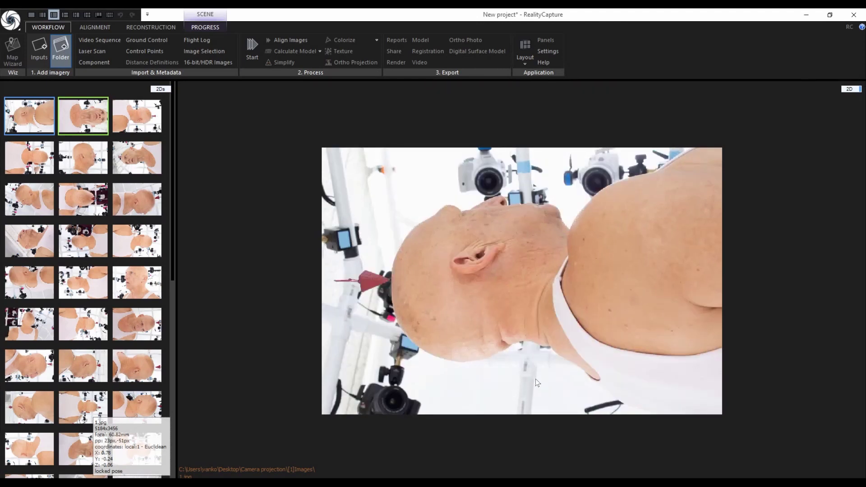
Show the left pane as a 1Ds tree and close the Selected input panel
click(164, 89)
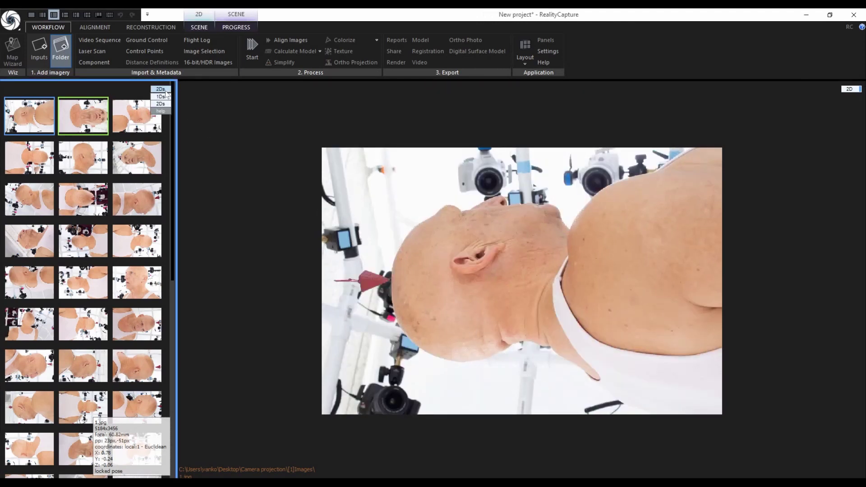
click(161, 96)
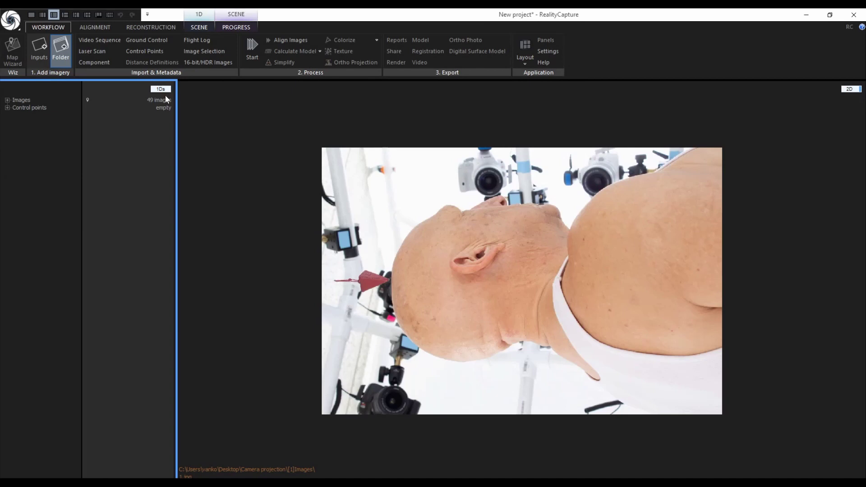
click(8, 100)
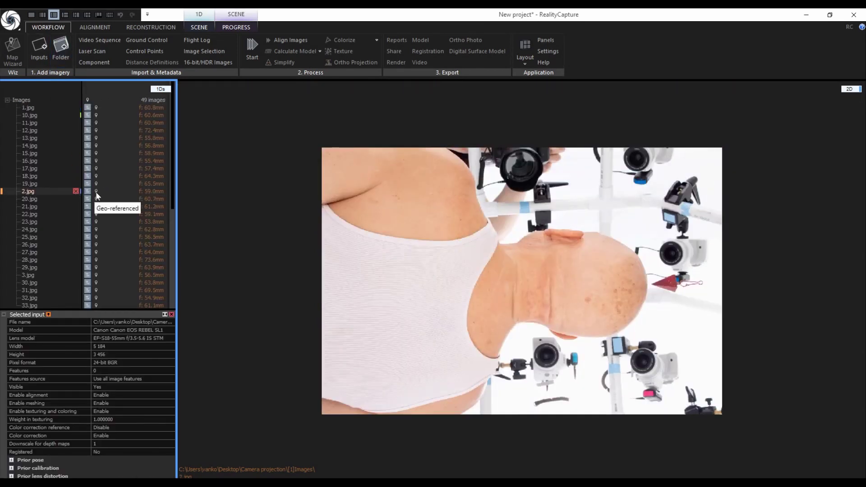
click(7, 100)
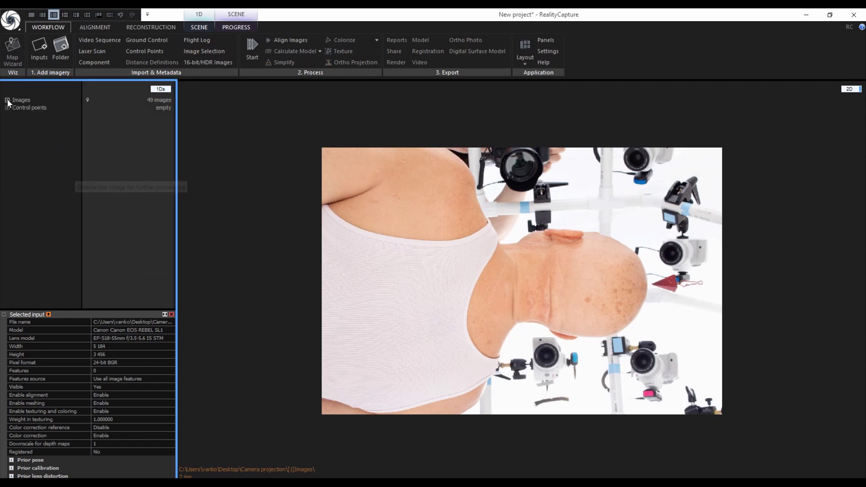
click(171, 314)
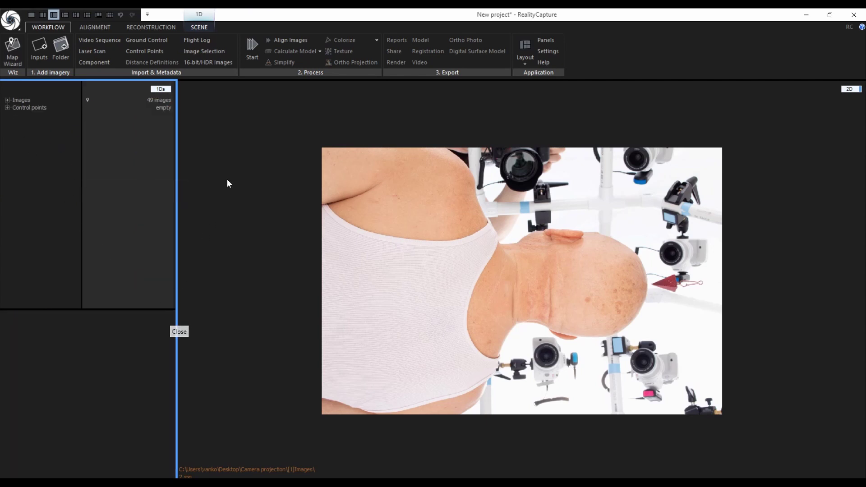
Align the imported photos and orbit the resulting head point cloud
click(289, 40)
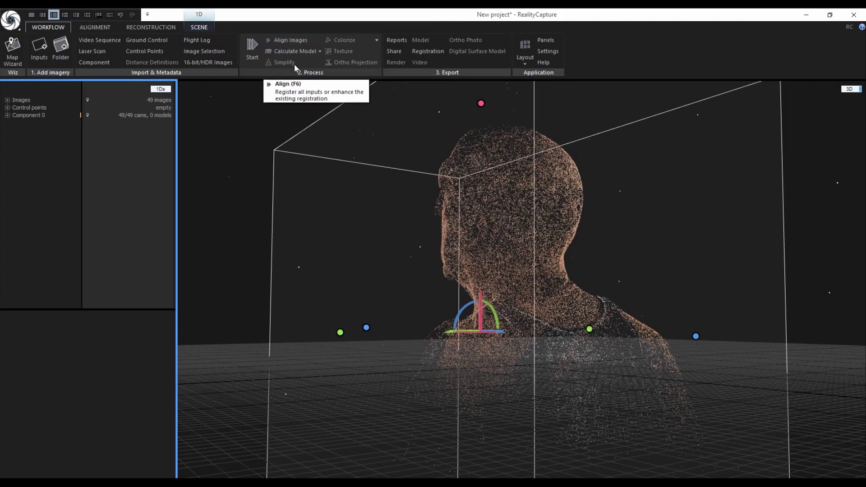
scroll(399, 304, down, 5)
drag(402, 302, 491, 299)
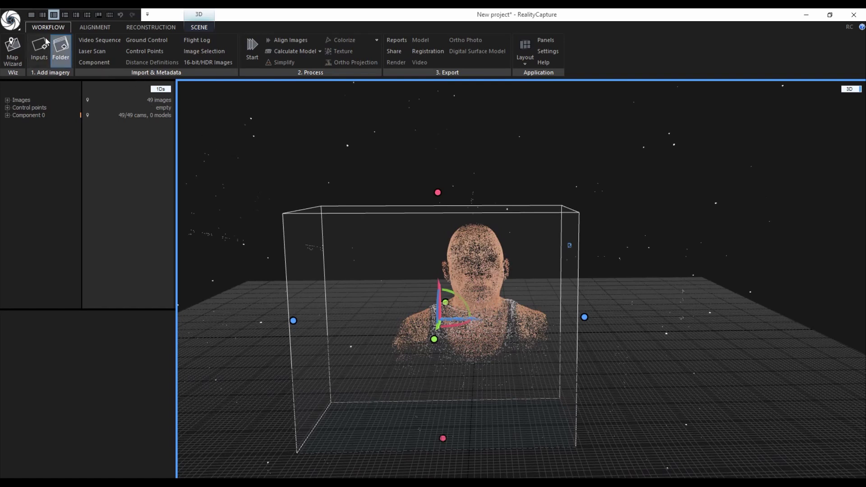
Save the project as Headscan in the [2]RealityCapture folder
click(15, 21)
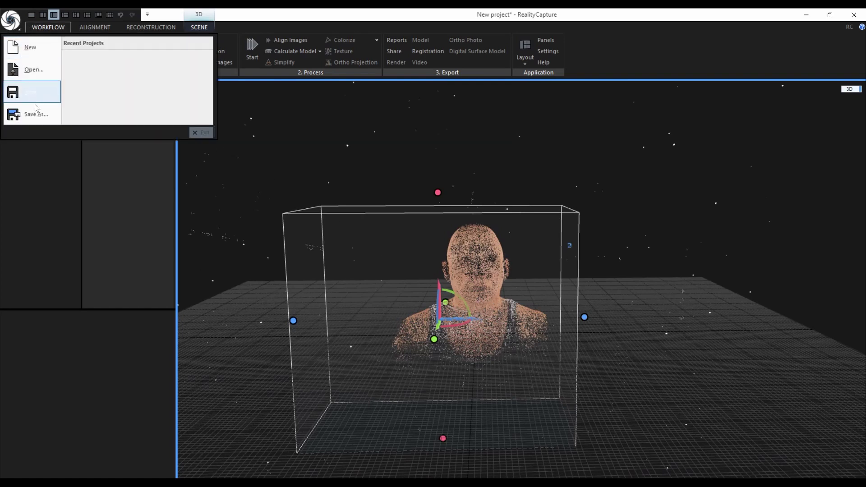
click(37, 112)
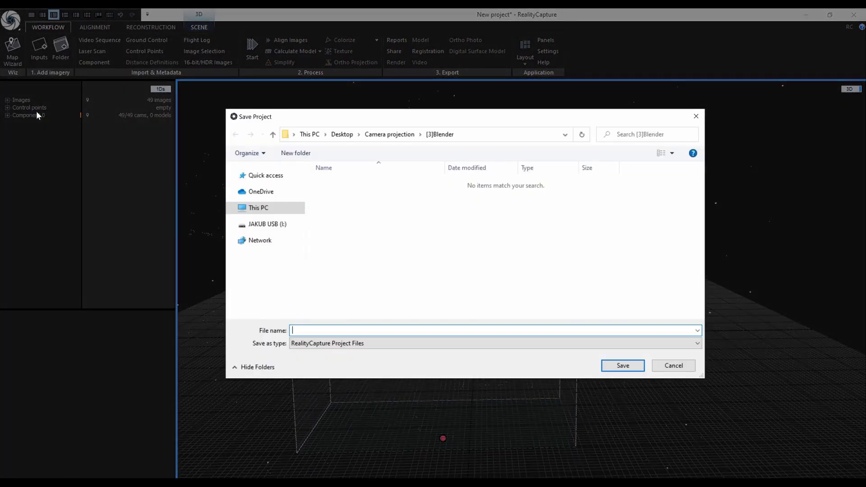
click(384, 134)
double_click(356, 195)
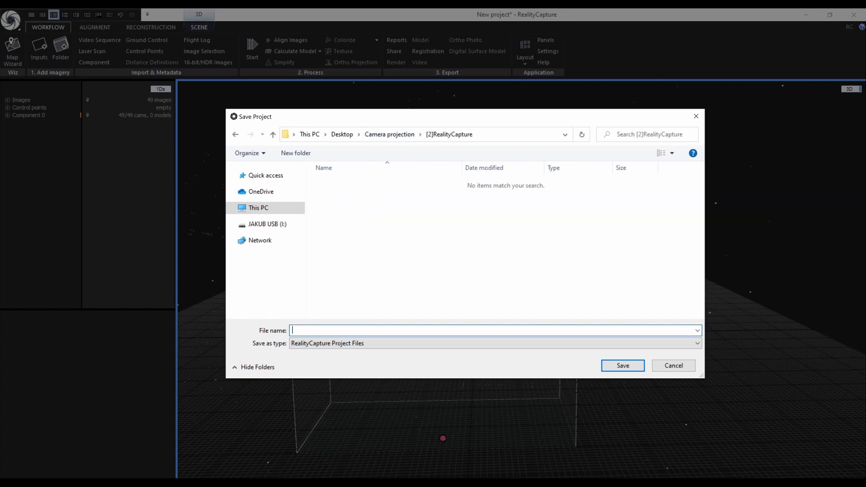
text(Headscan)
click(615, 367)
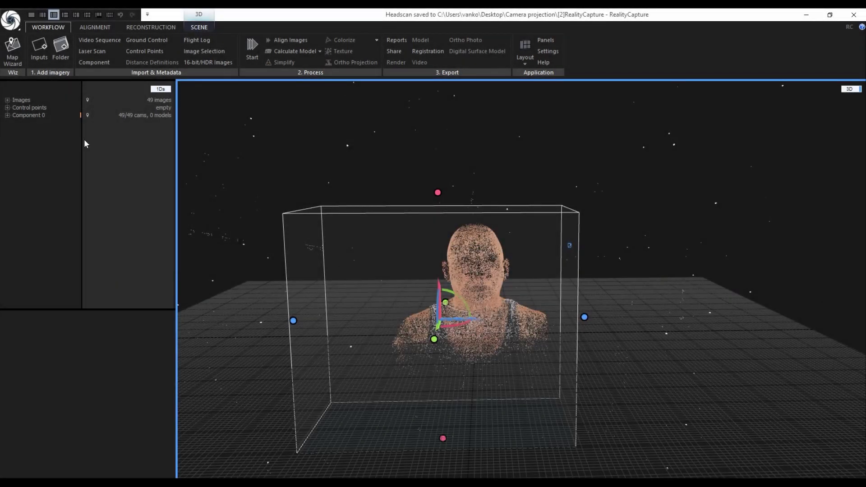
Review Component 0's alignment report, then close the component details
click(28, 116)
click(11, 379)
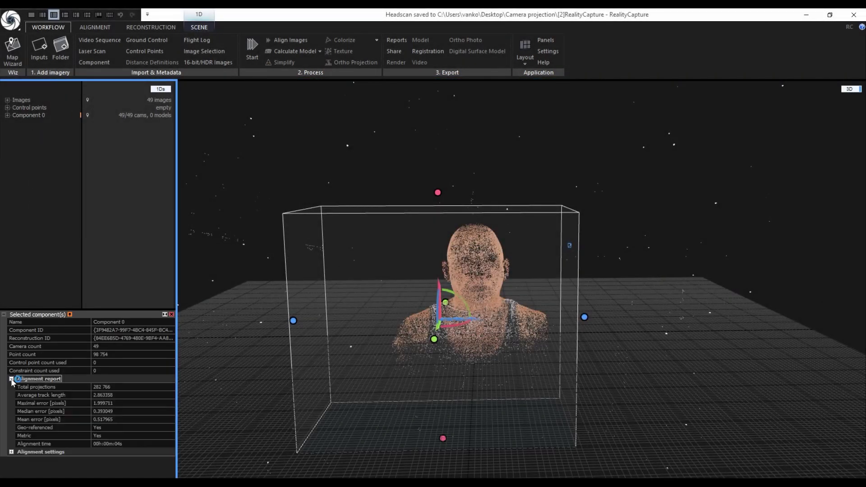
click(171, 314)
click(242, 334)
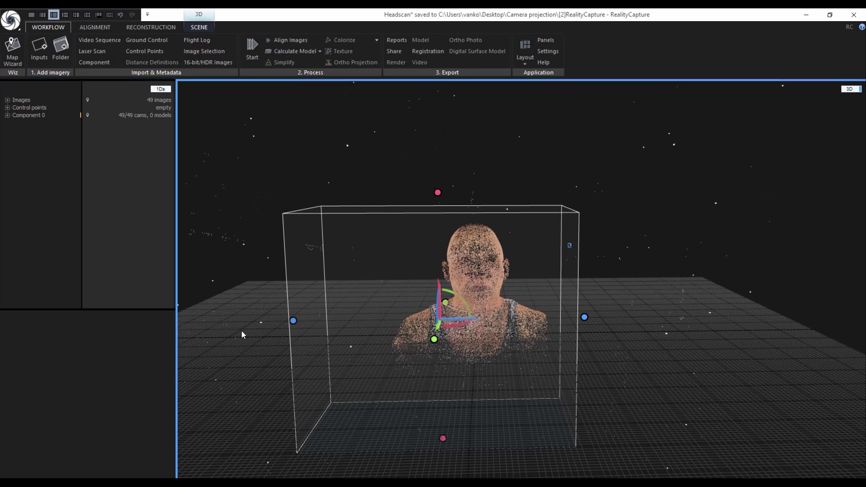
In top view, pull all four sides of the region box in around the head
key(7)
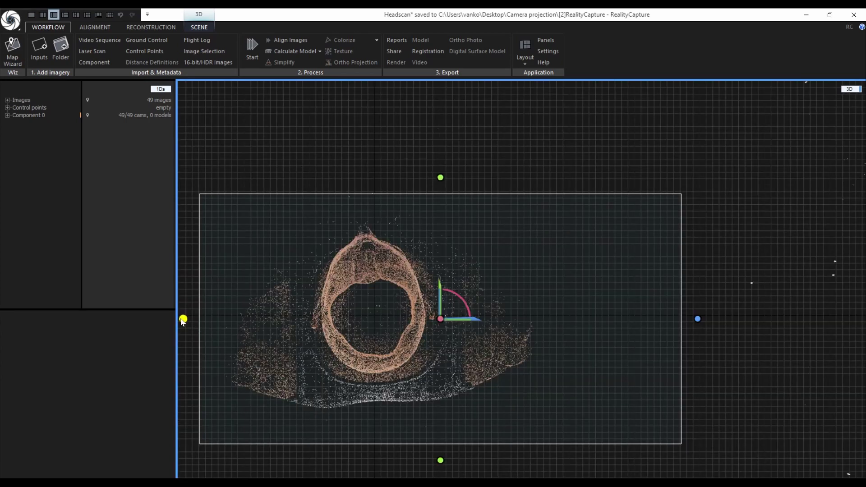
drag(183, 320, 285, 319)
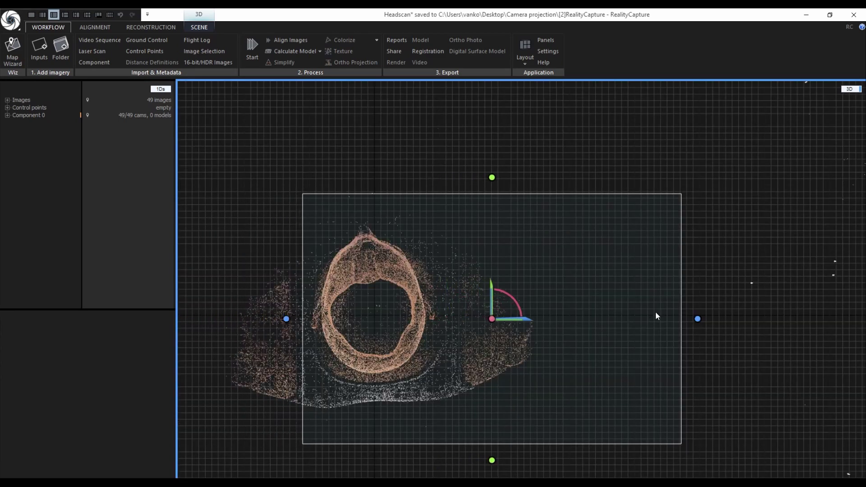
drag(697, 318, 457, 319)
drag(371, 460, 374, 399)
drag(379, 182, 379, 206)
In side view, raise the region's bottom to the neck and orbit to perspective
key(3)
key(1)
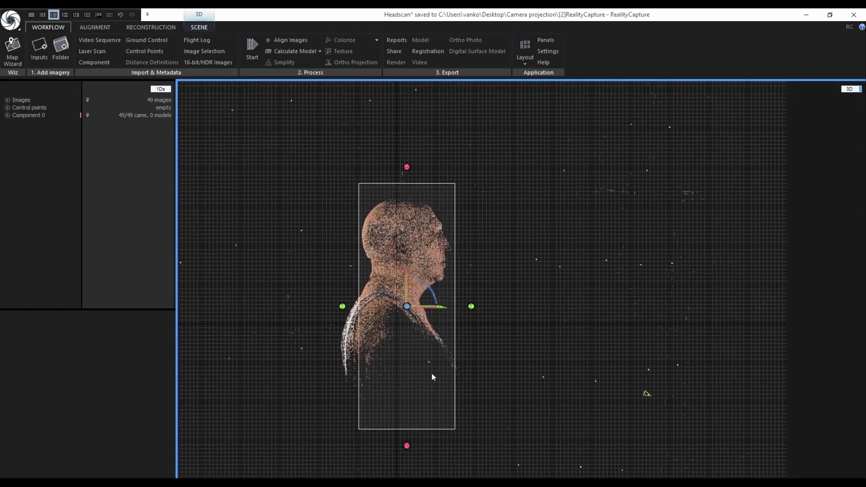
drag(412, 444, 411, 305)
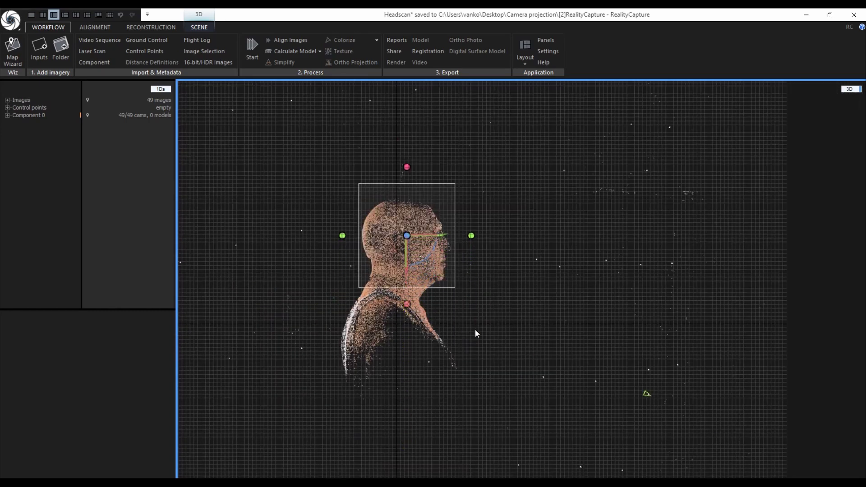
drag(475, 329, 369, 395)
Calculate the head model inside the region, save the Headscan project, and show the RECONSTRUCTION tools
click(292, 52)
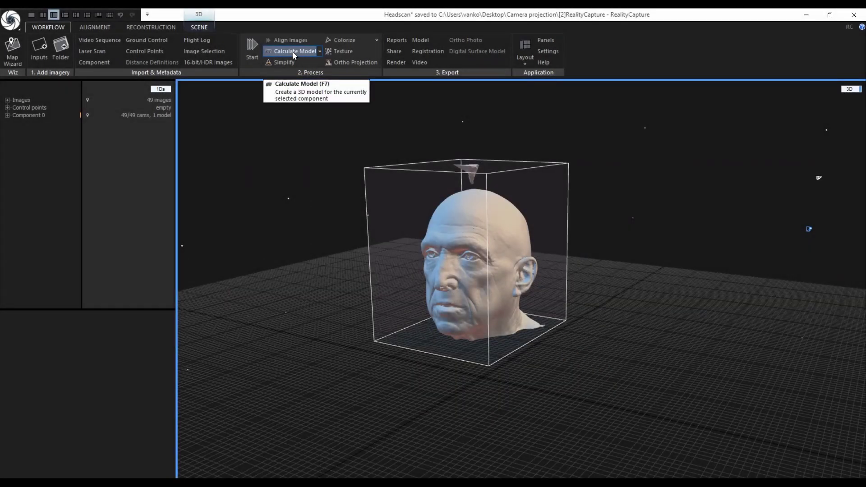
drag(480, 280, 589, 319)
click(11, 20)
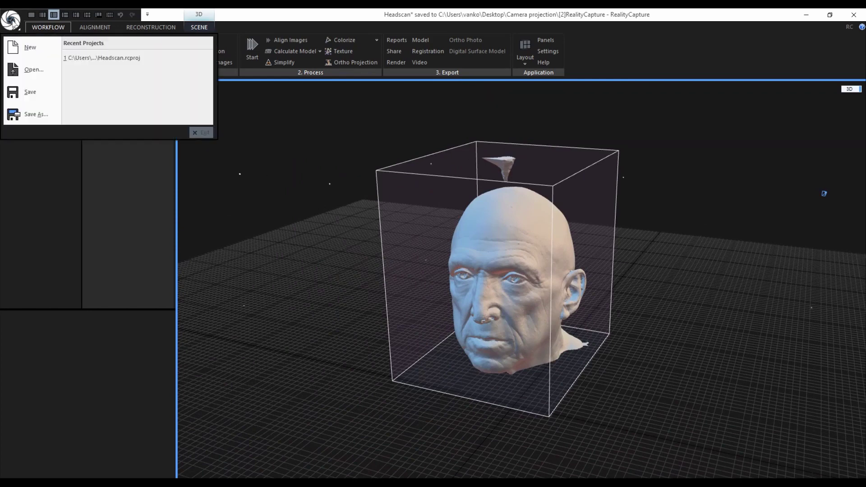
click(43, 95)
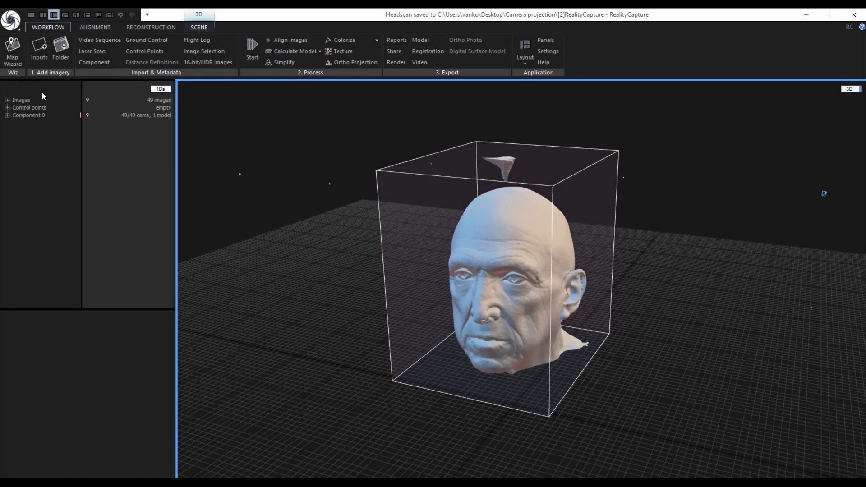
click(173, 26)
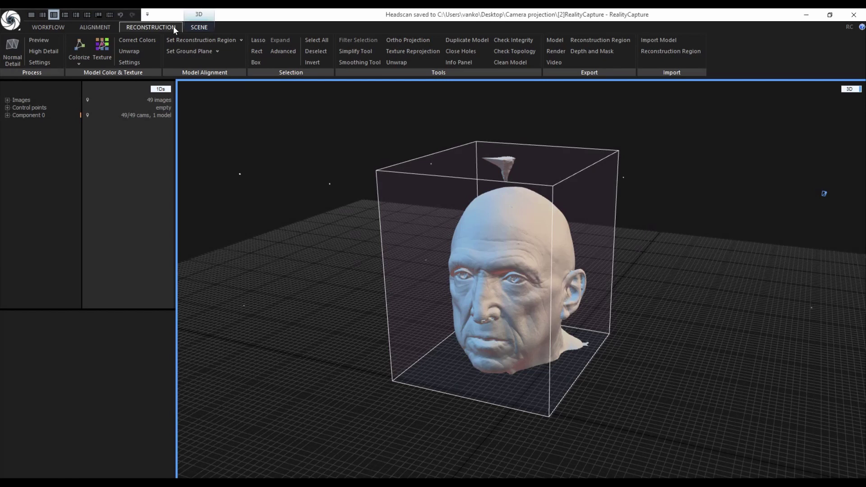
Select the largest connected component, invert it, and filter out the stray fragment above the head
click(282, 53)
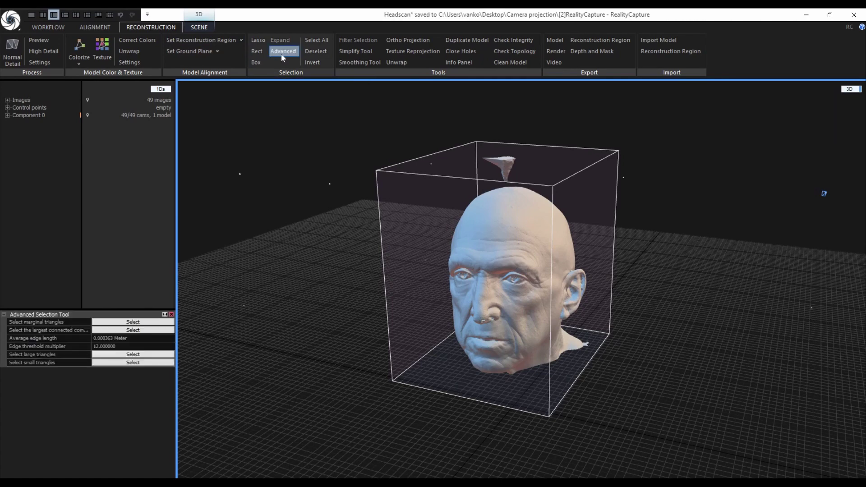
click(169, 330)
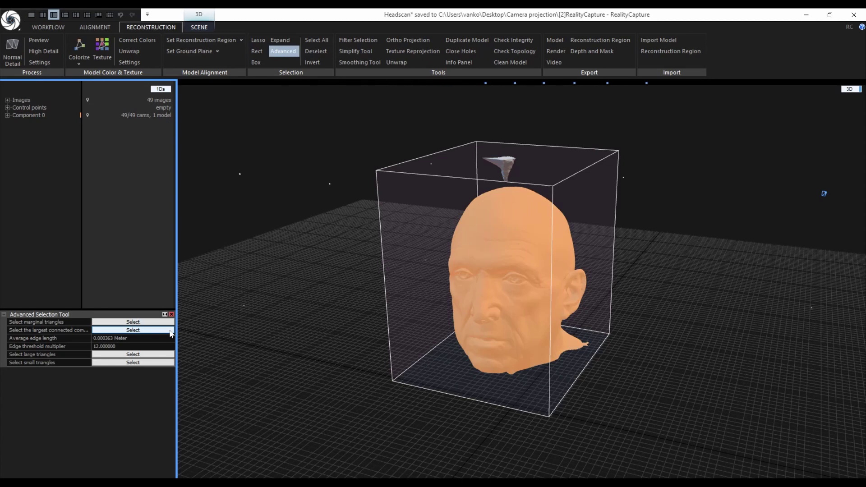
click(284, 55)
click(310, 63)
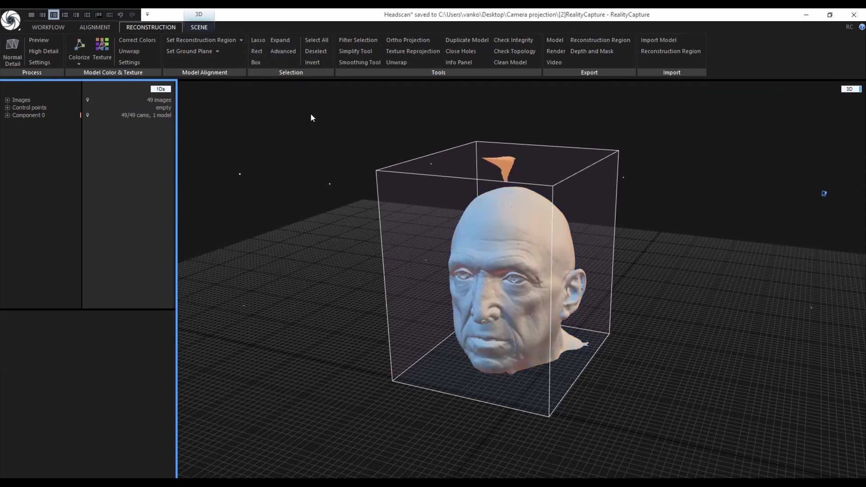
click(358, 41)
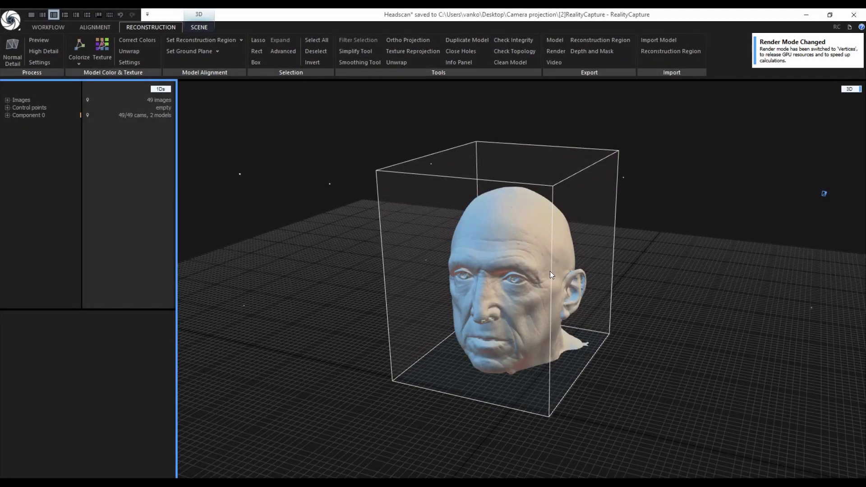
scroll(550, 271, up, 3)
drag(550, 272, 514, 329)
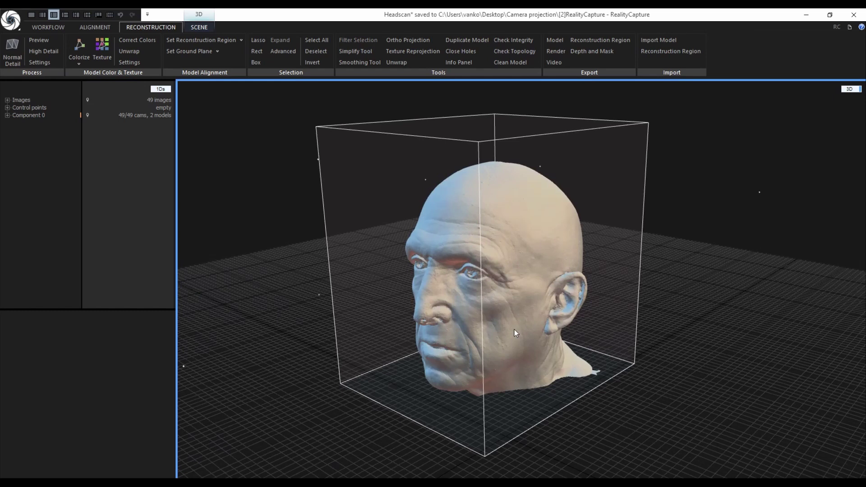
Simplify the head mesh to a target of 15000 triangles and orbit the result
click(363, 52)
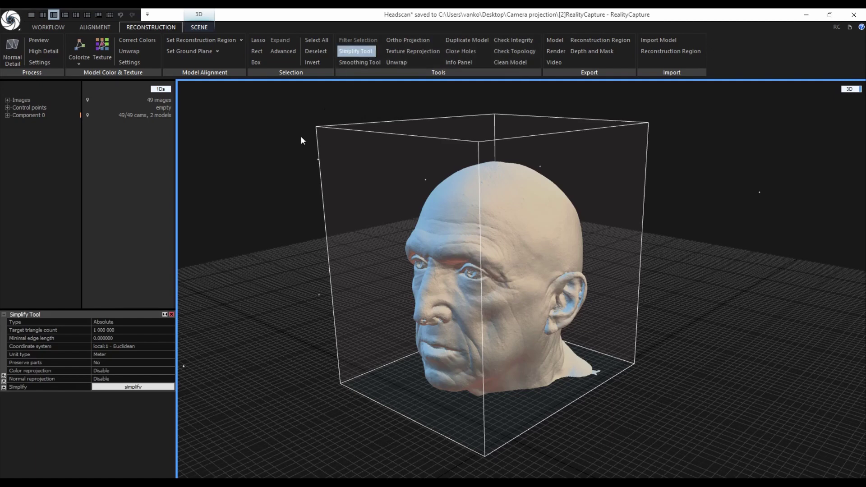
click(108, 329)
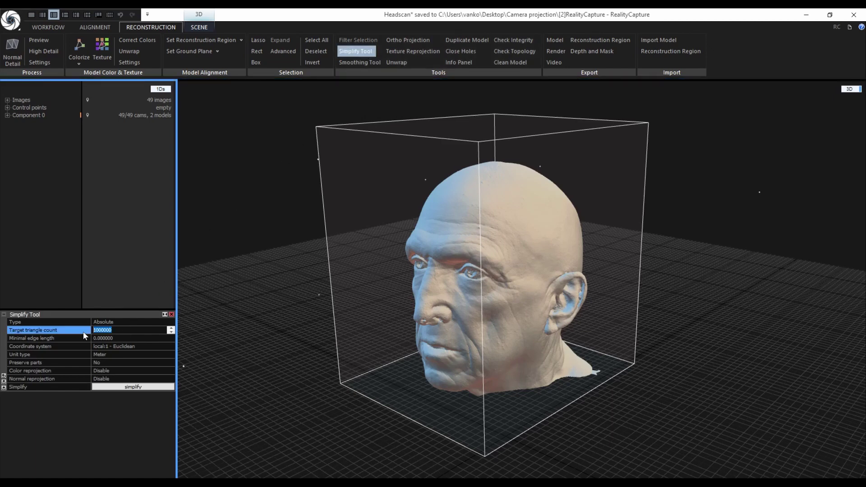
text(15000)
click(153, 387)
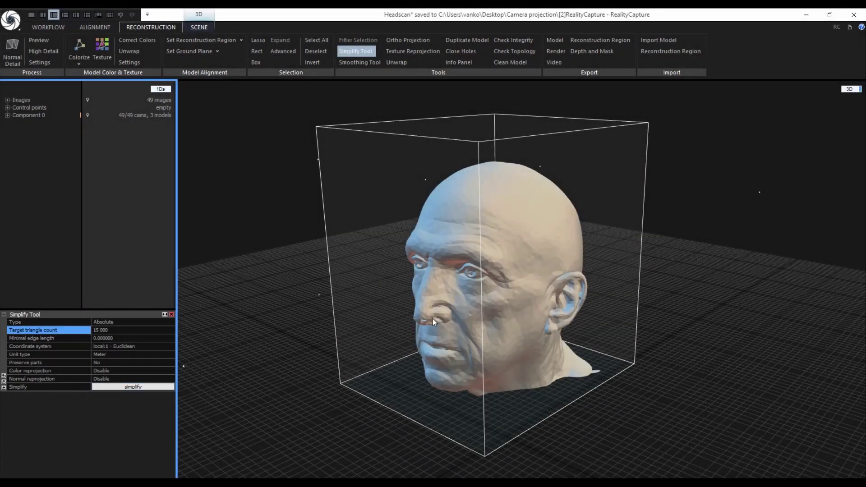
drag(432, 319, 744, 287)
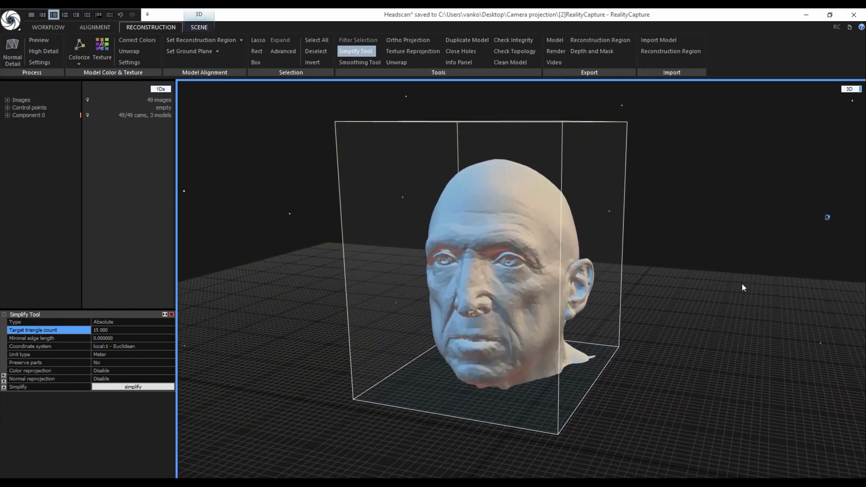
Close the Simplify Tool and apply photo texture to the simplified head model
click(361, 52)
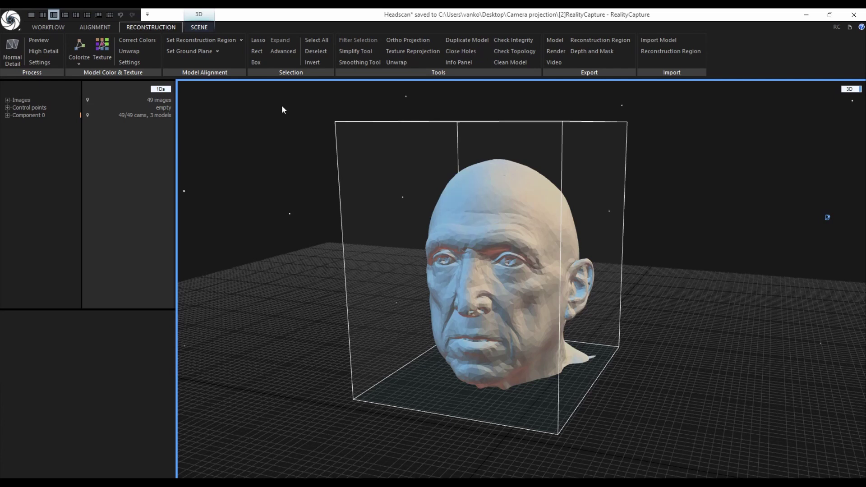
click(110, 51)
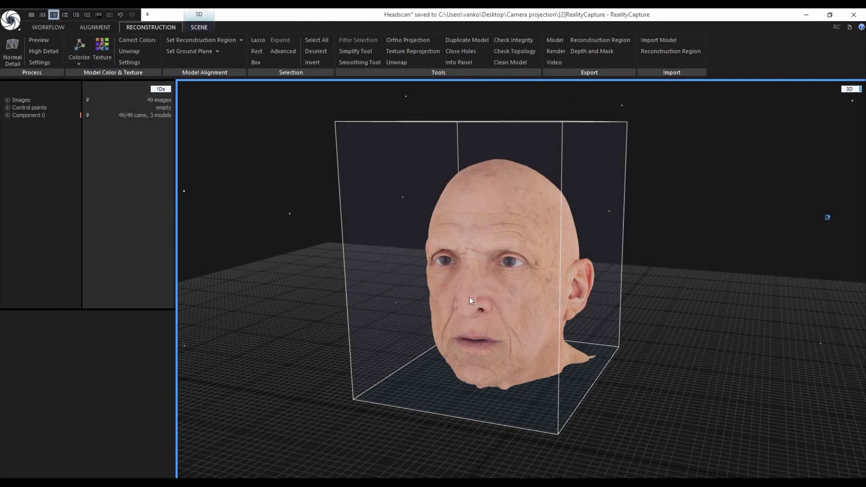
drag(469, 296, 604, 285)
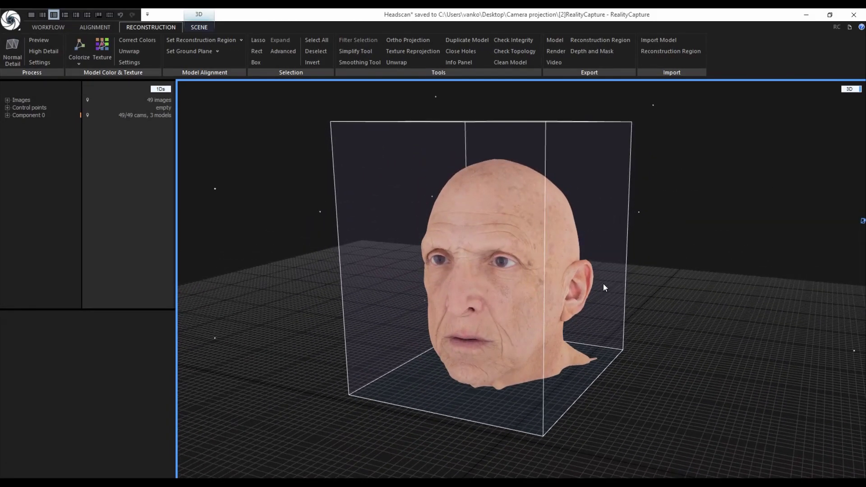
Start a model export named Headscan into the [3]Blender folder as Alembic (*.abc)
click(555, 40)
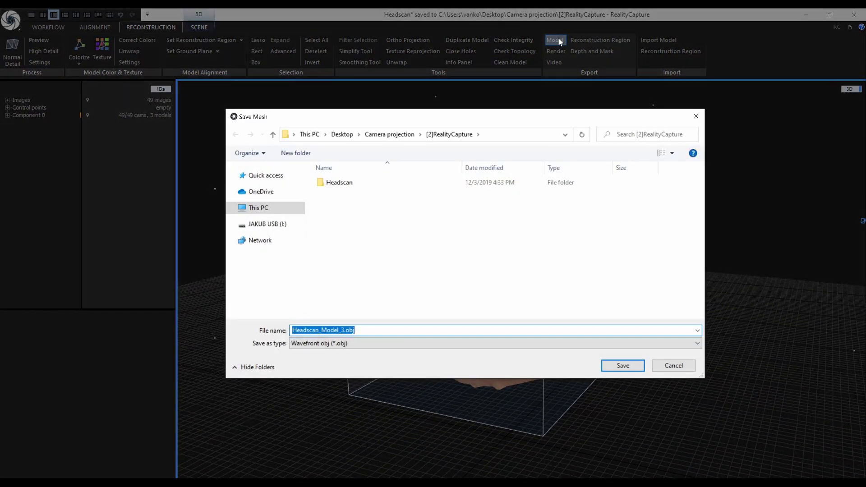
double_click(347, 204)
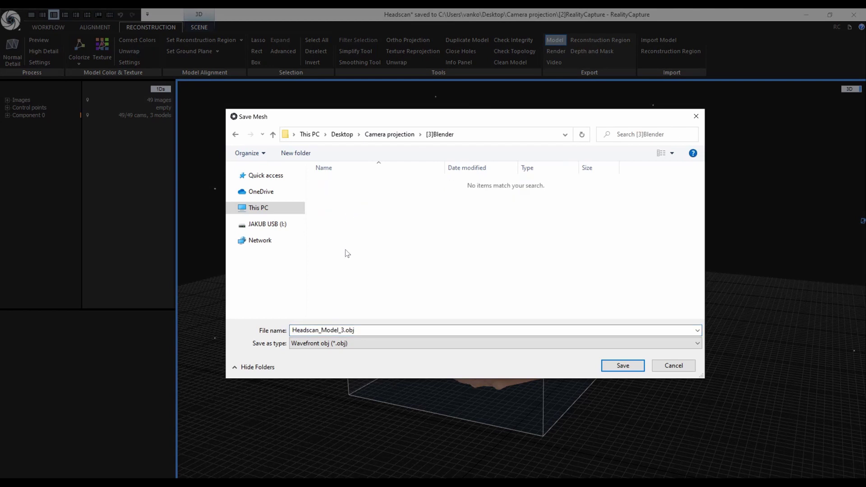
text(Headscan)
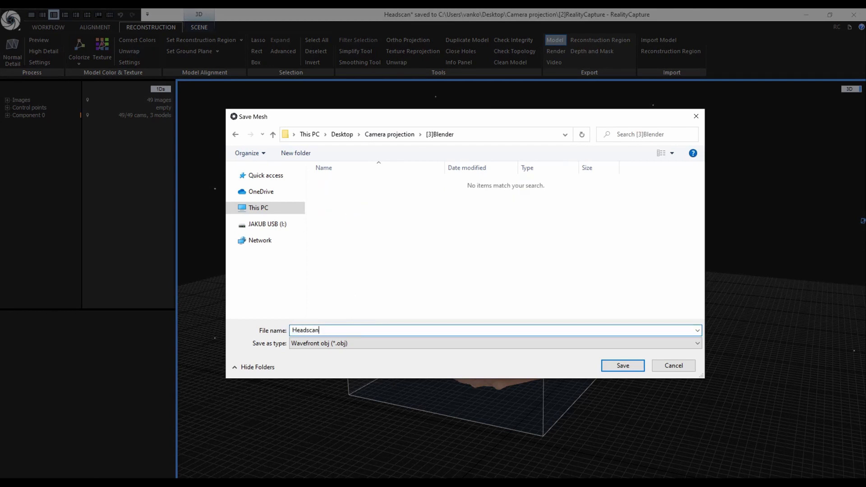
click(377, 343)
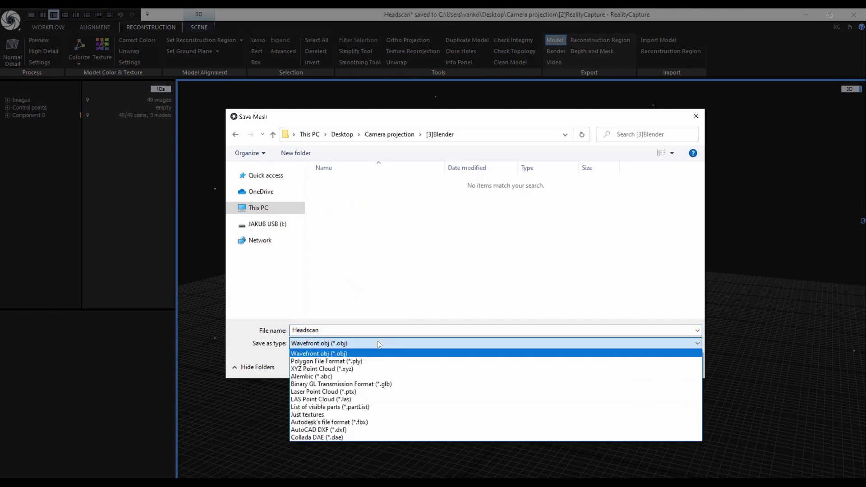
click(361, 377)
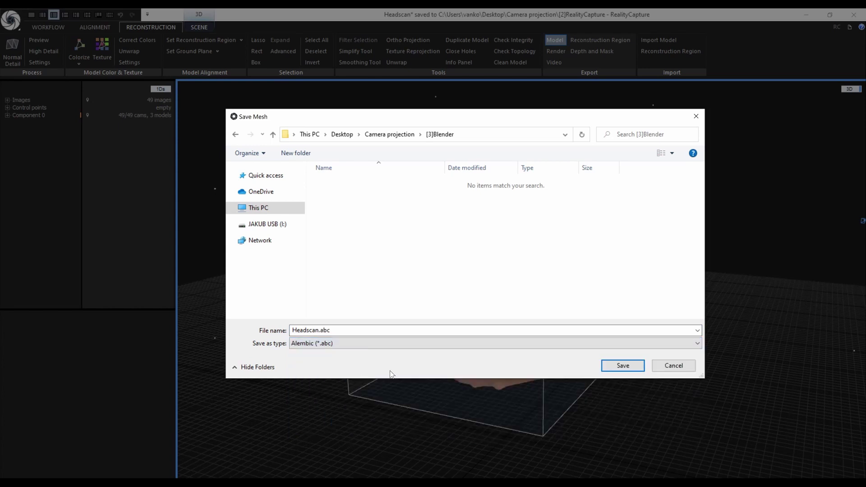
Confirm the Headscan.abc export location and set Export cameras to Yes
click(616, 368)
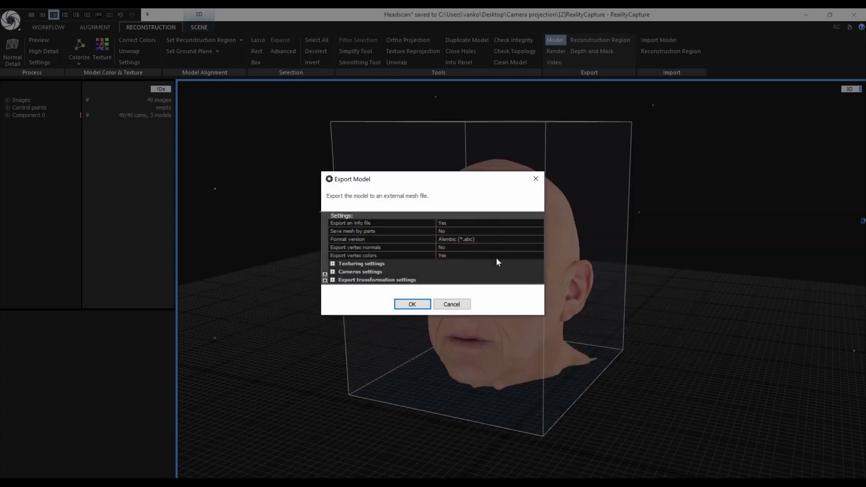
click(459, 264)
drag(450, 339, 471, 423)
click(450, 321)
click(473, 336)
click(471, 345)
drag(425, 177, 421, 83)
drag(481, 324, 500, 423)
Set image undistortion Fit to Keep intrinsics, Resolution to Preserve, and naming to original file name
click(536, 267)
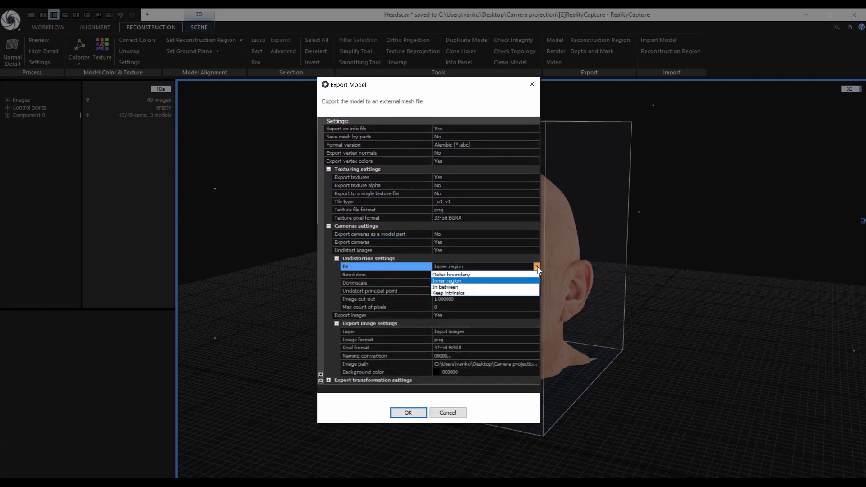
click(536, 293)
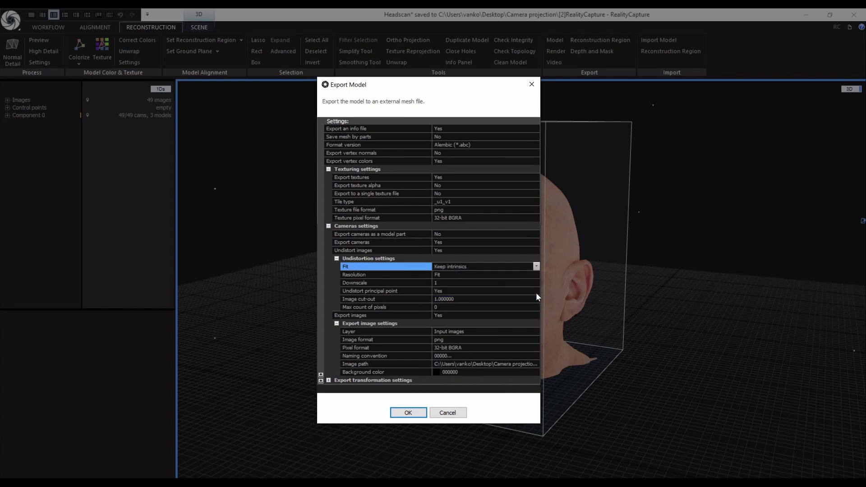
click(536, 274)
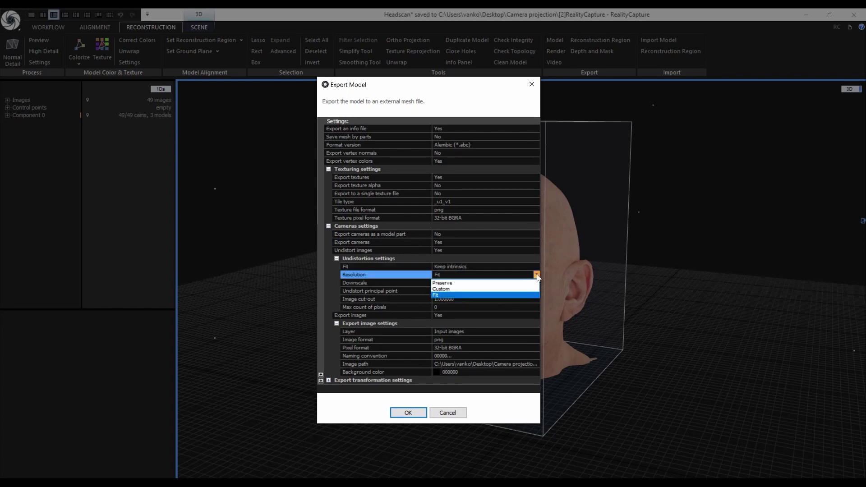
click(534, 282)
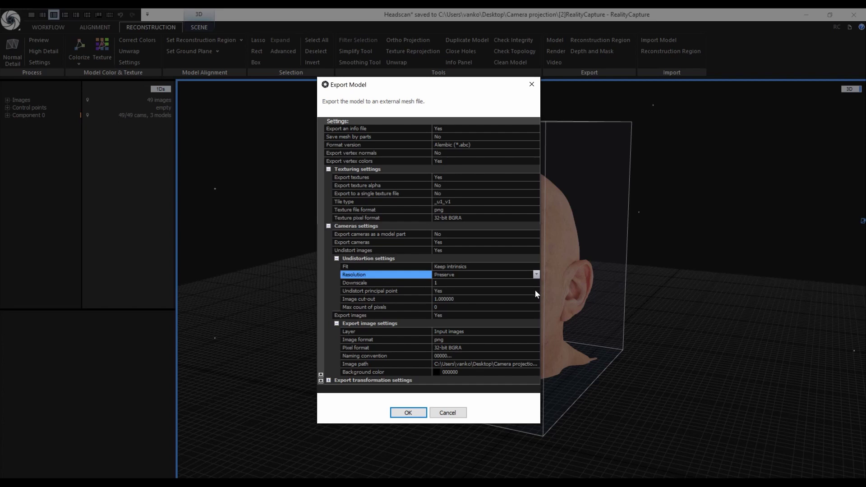
click(536, 354)
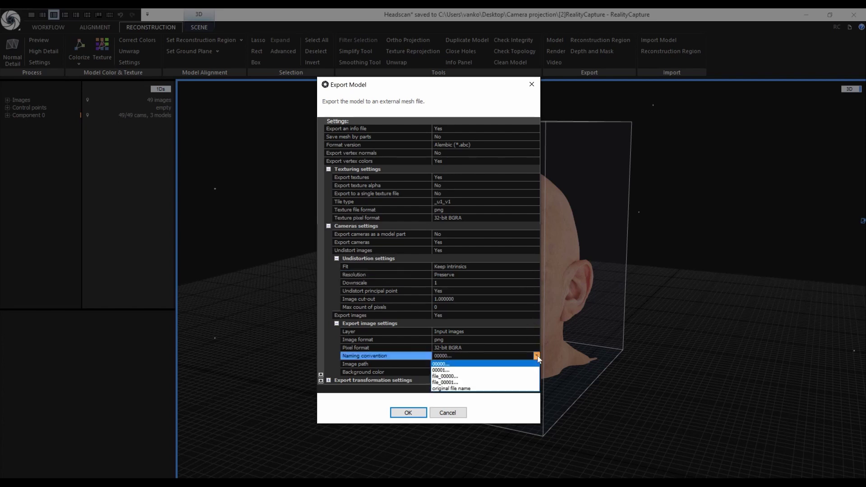
click(487, 391)
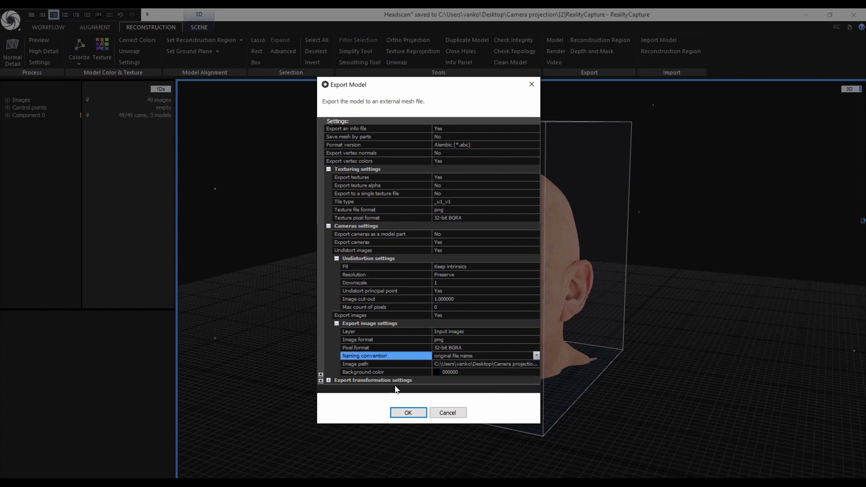
Set the coordinate system to Same as XMP, export, dismiss the bit-depth warning, and save the project
click(328, 380)
scroll(537, 382, down, 1)
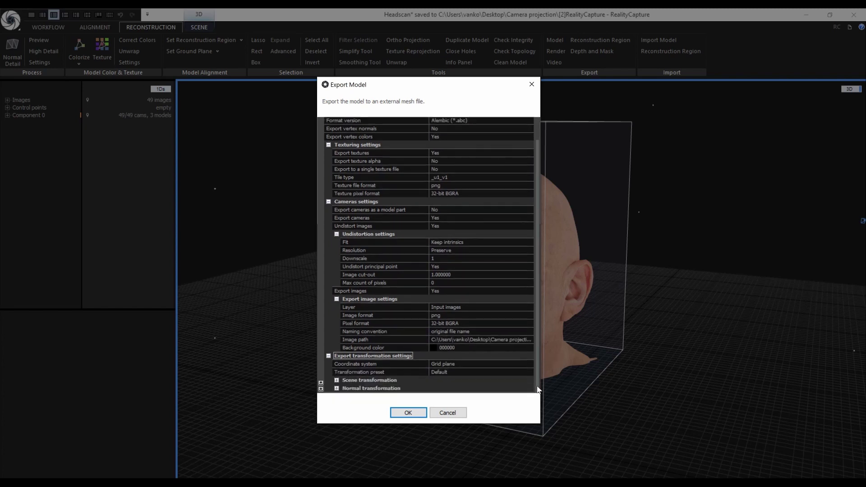
click(531, 363)
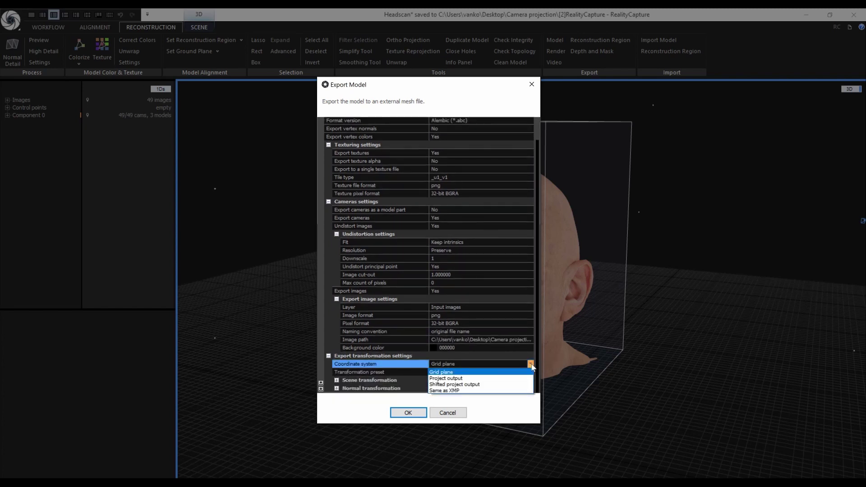
click(515, 391)
click(416, 411)
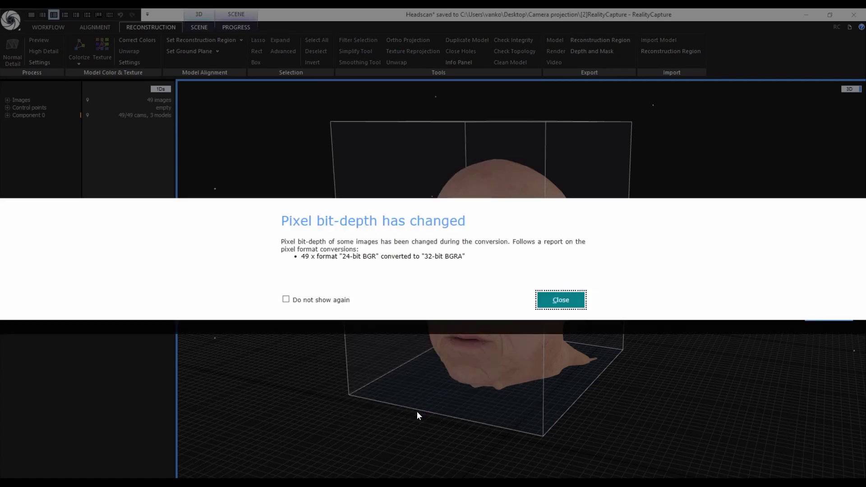
click(286, 300)
click(569, 300)
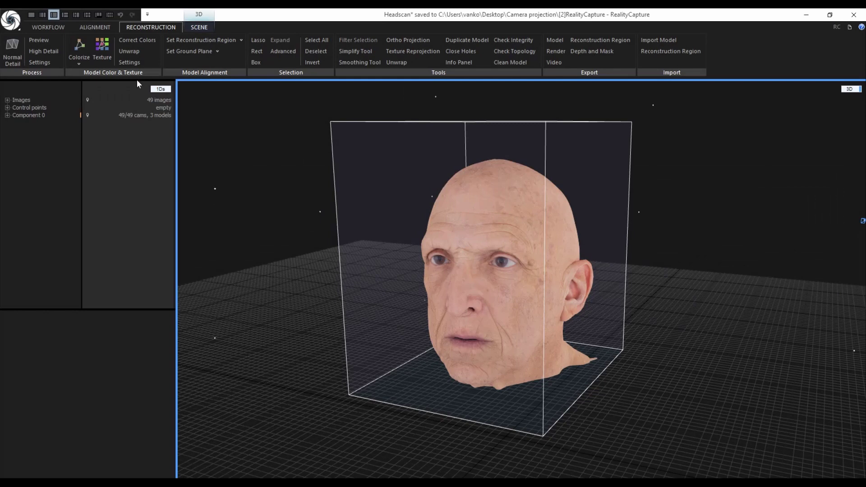
click(15, 23)
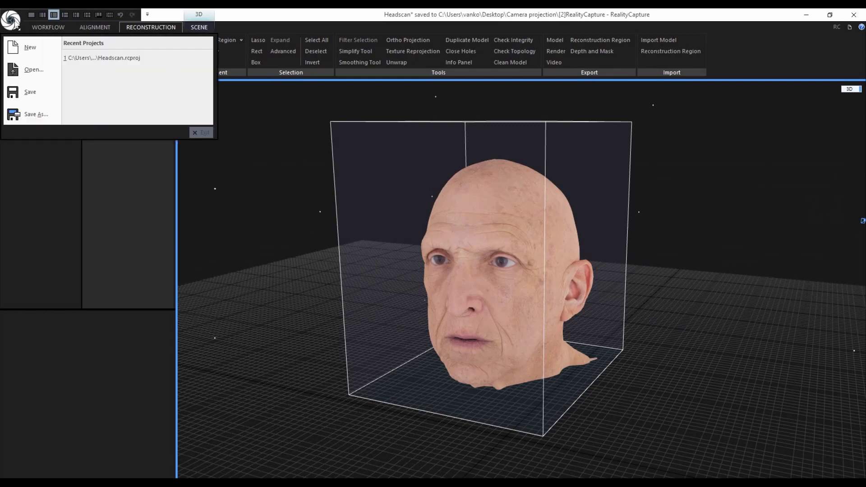
click(34, 92)
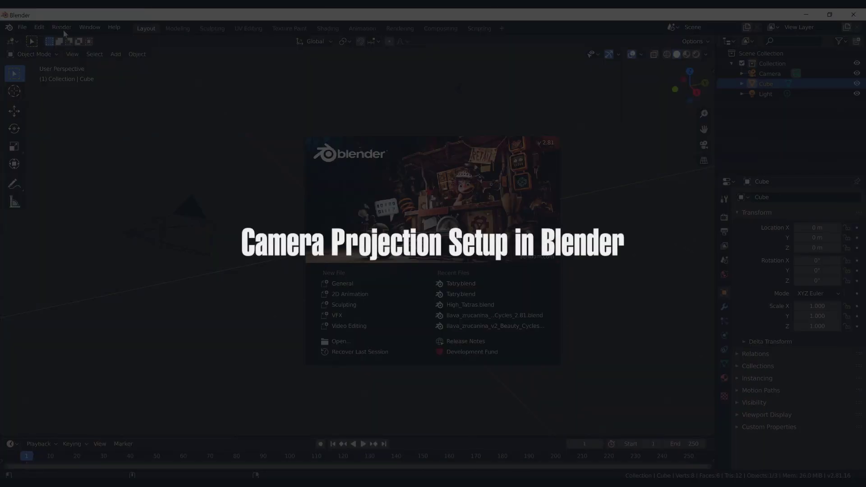
Dismiss the splash screen and delete the default cube, camera and light
click(241, 187)
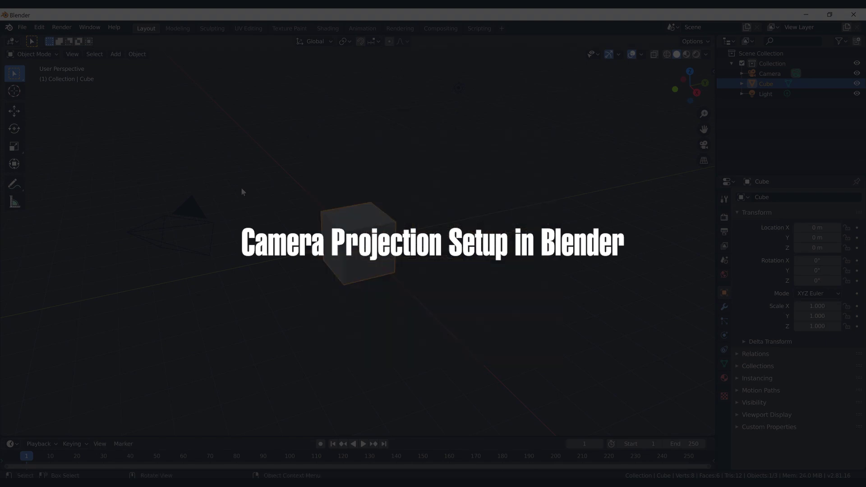
key(a)
key(Delete)
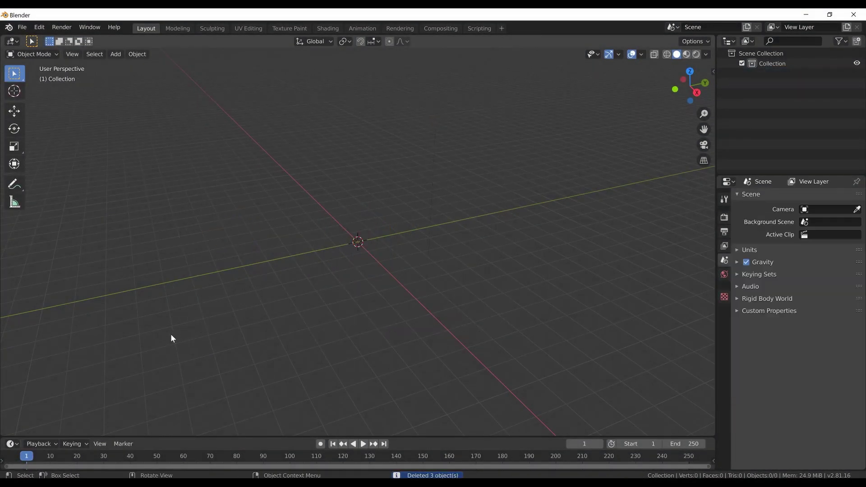
Import Headscan.abc as Alembic from the Desktop's Camera projection\[3]Blender folder
click(22, 27)
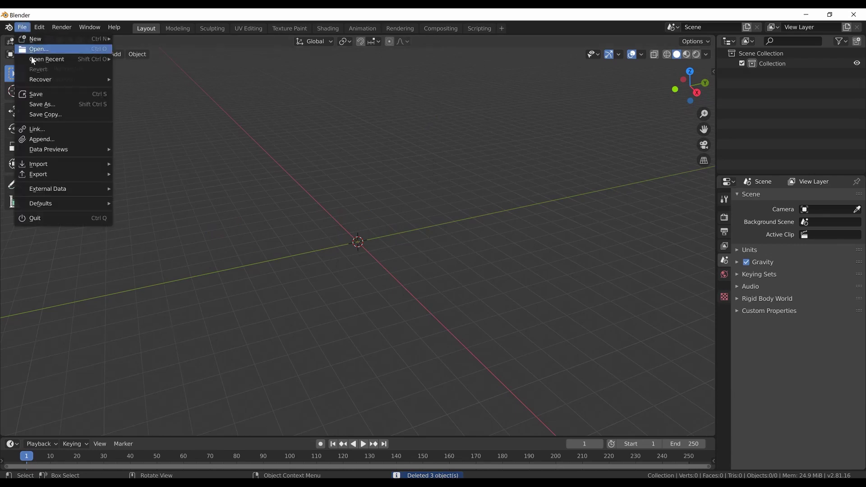
mouse_move(86, 166)
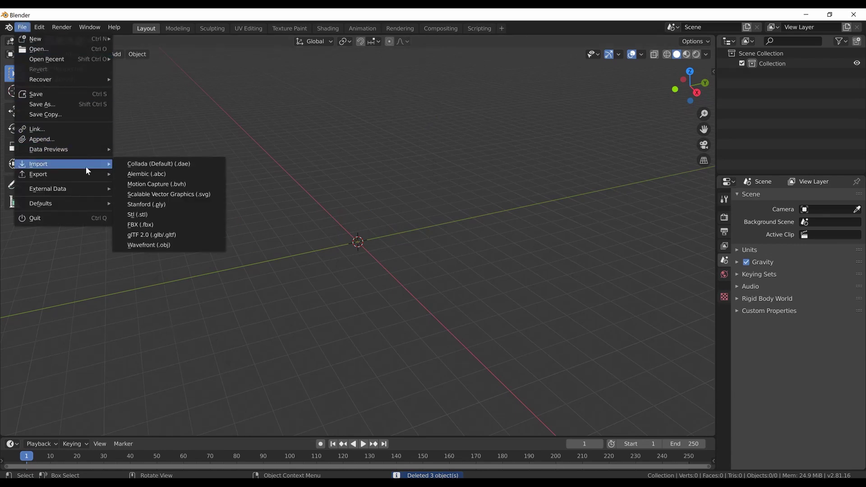
click(208, 174)
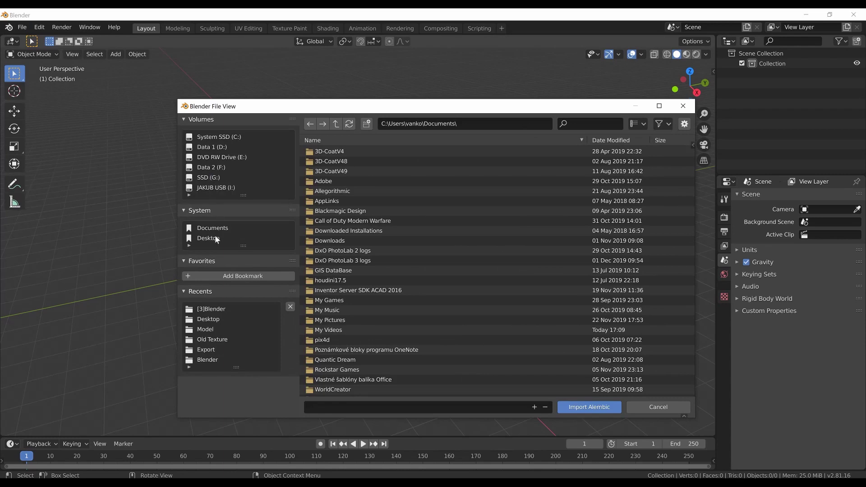
click(207, 319)
click(353, 151)
double_click(355, 171)
click(336, 151)
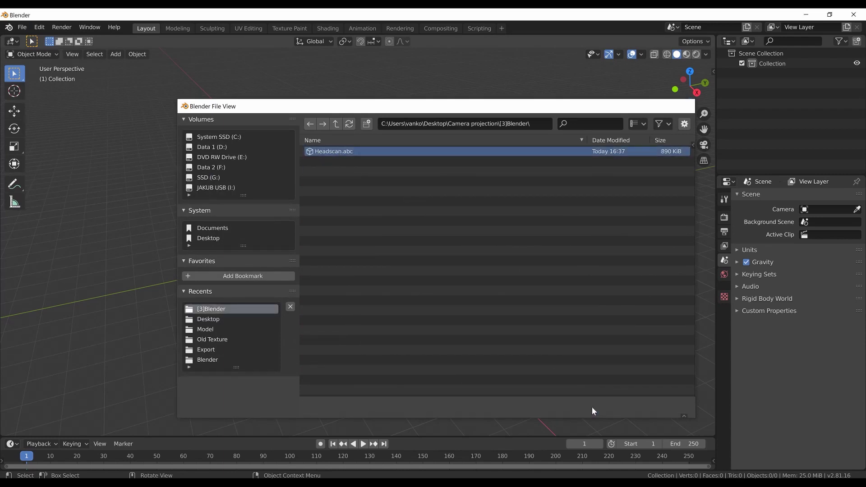
click(589, 406)
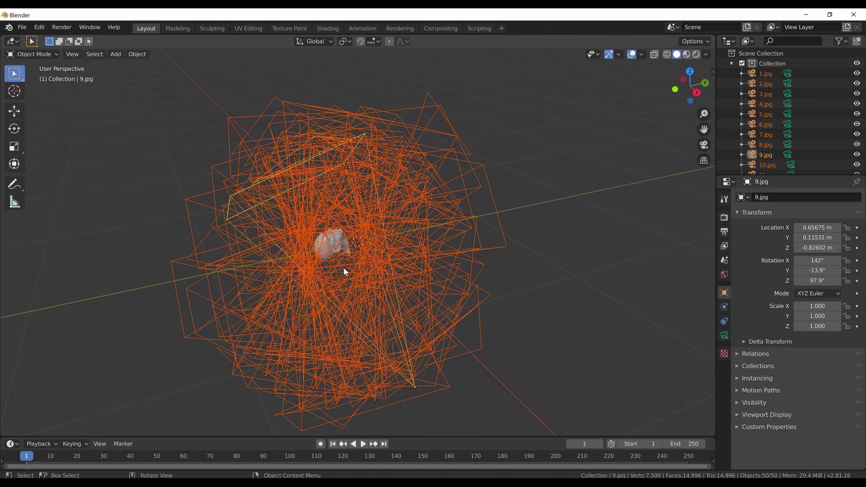
Hide the head mesh and scale the cameras down around their individual origins
click(325, 249)
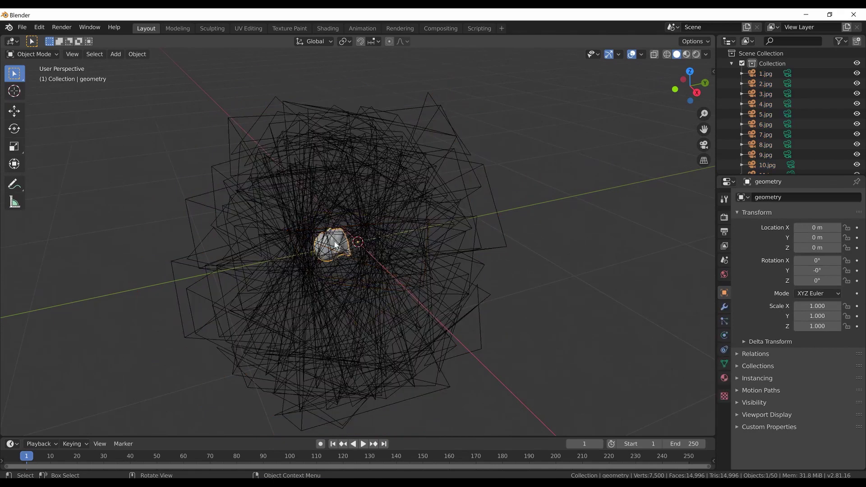
key(Delete)
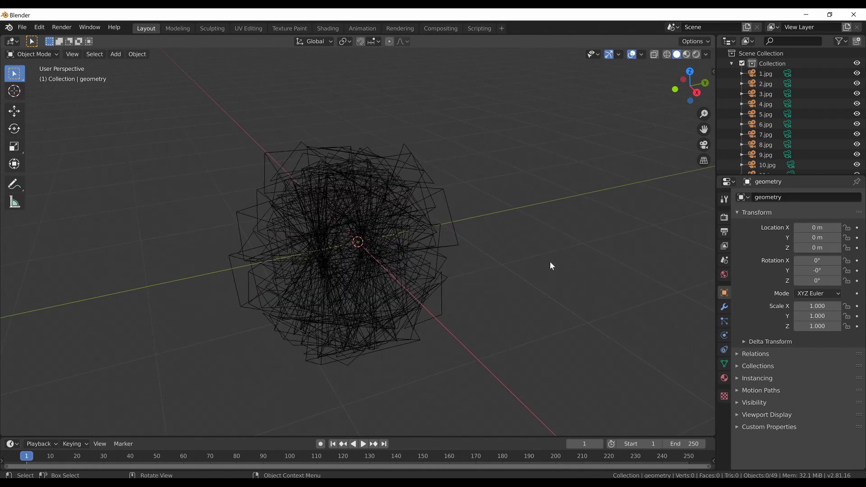
drag(545, 123, 176, 384)
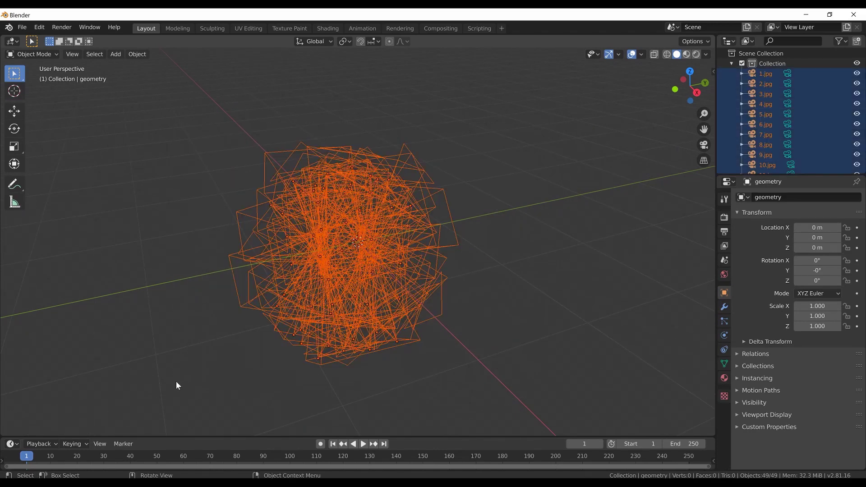
click(346, 42)
click(373, 77)
key(s)
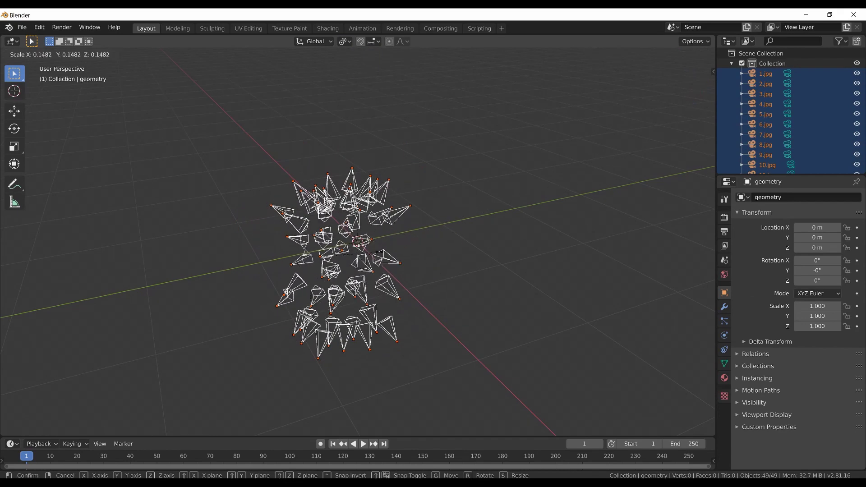
click(348, 254)
click(443, 245)
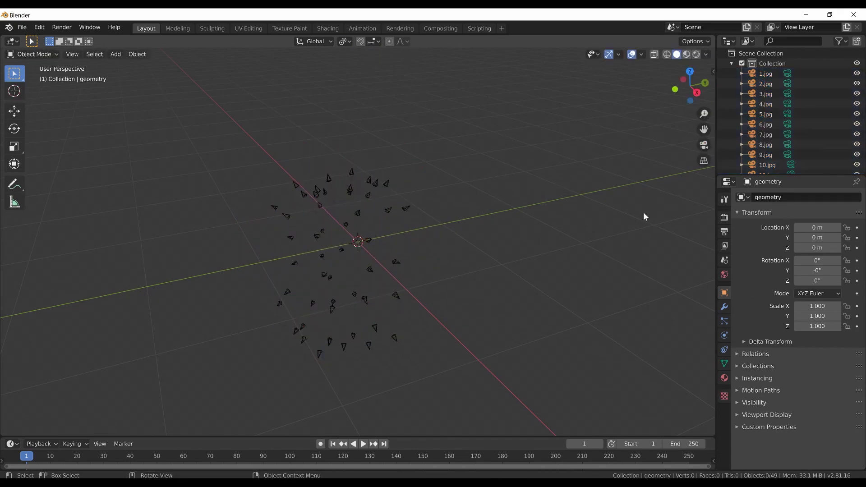
Unhide the head, pivot on the 3D cursor, and rotate everything -90° about X
scroll(827, 147, down, 2)
scroll(829, 147, down, 20)
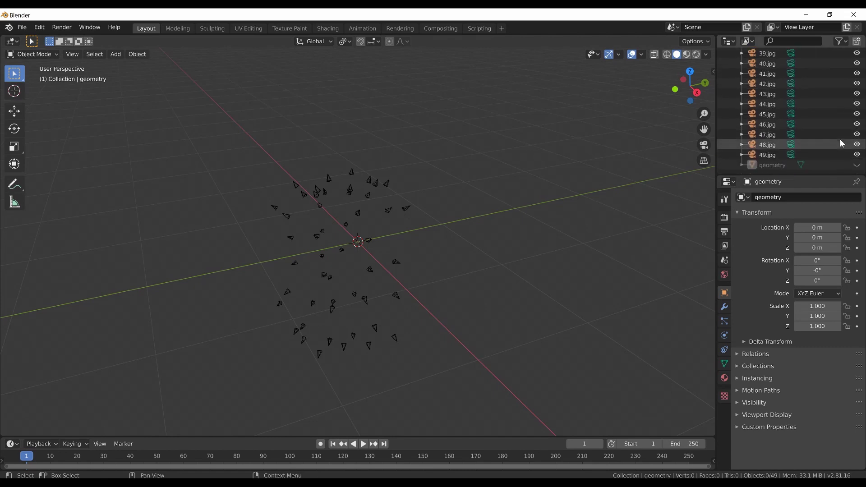
click(856, 165)
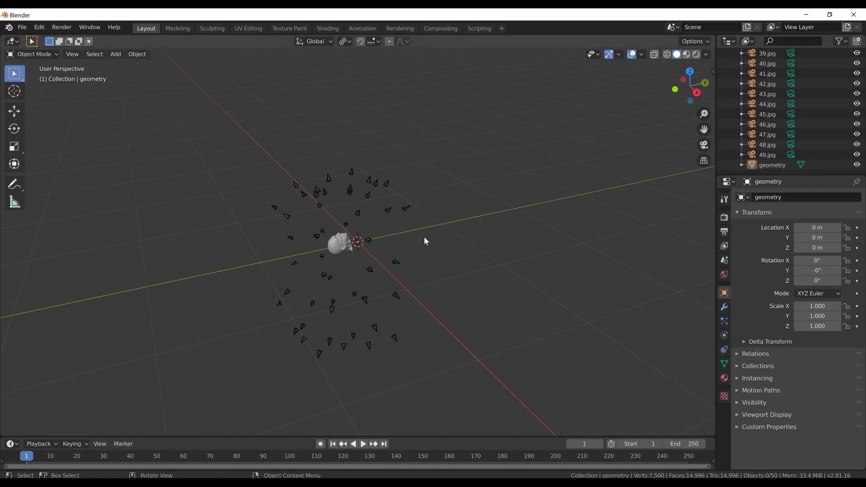
click(345, 41)
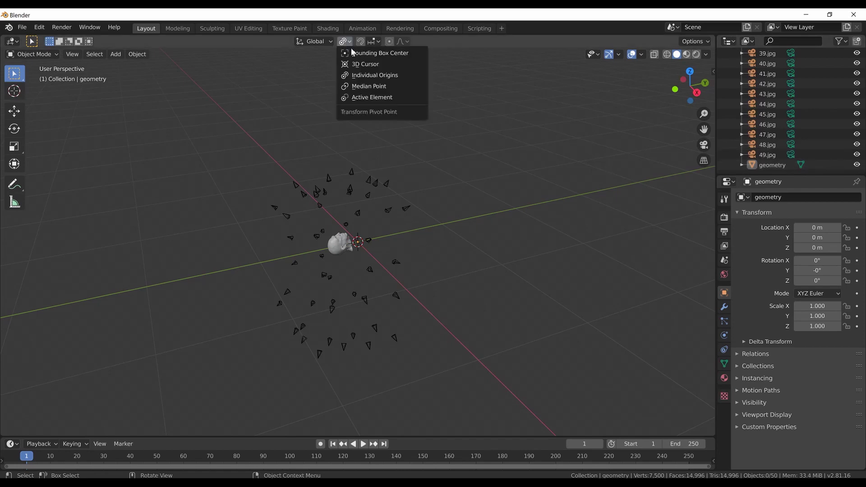
click(358, 64)
drag(517, 122, 203, 401)
key(r)
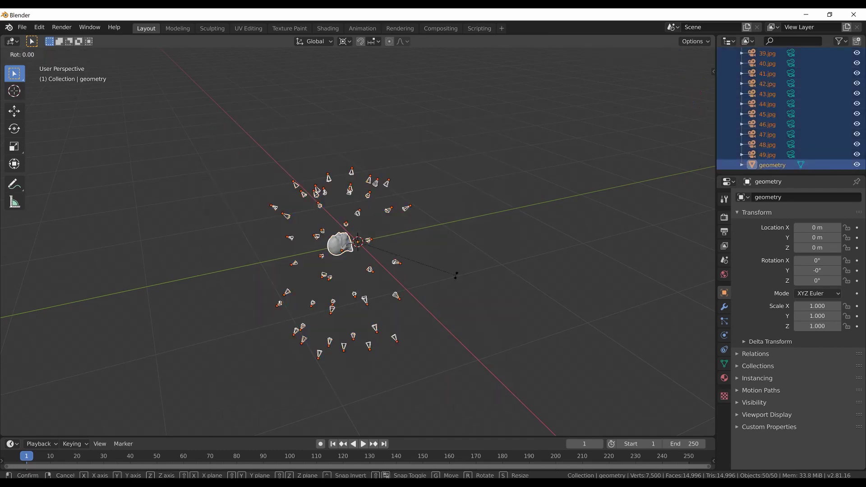
text(x-90)
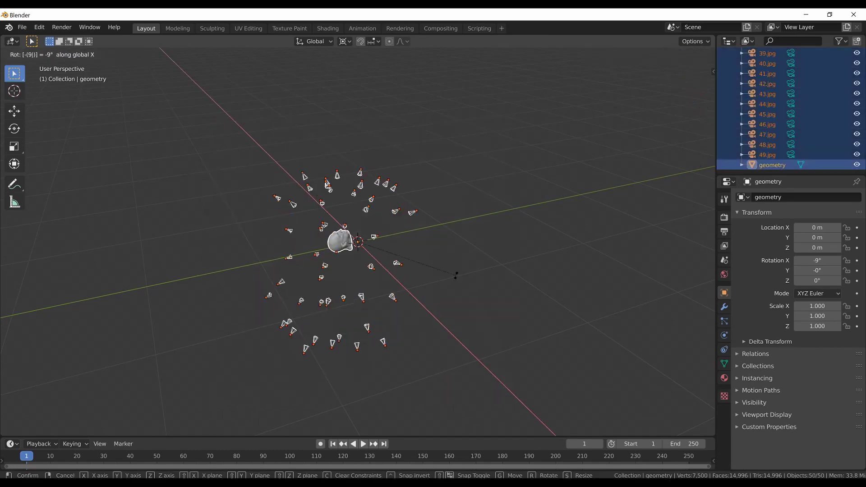
key(Return)
middle_drag(393, 232, 368, 210)
key(alt+a)
click(368, 210)
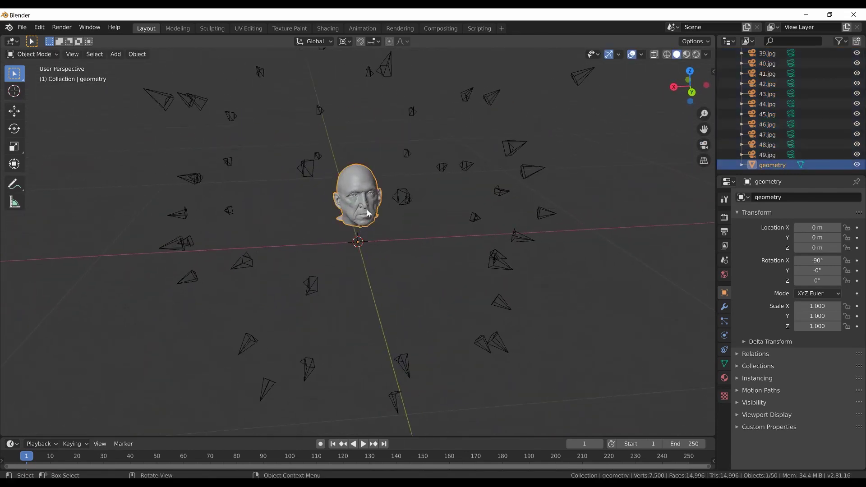
Feed the u1_v1 material's Base Color from the Headscan_u1_v1.png image texture
click(724, 378)
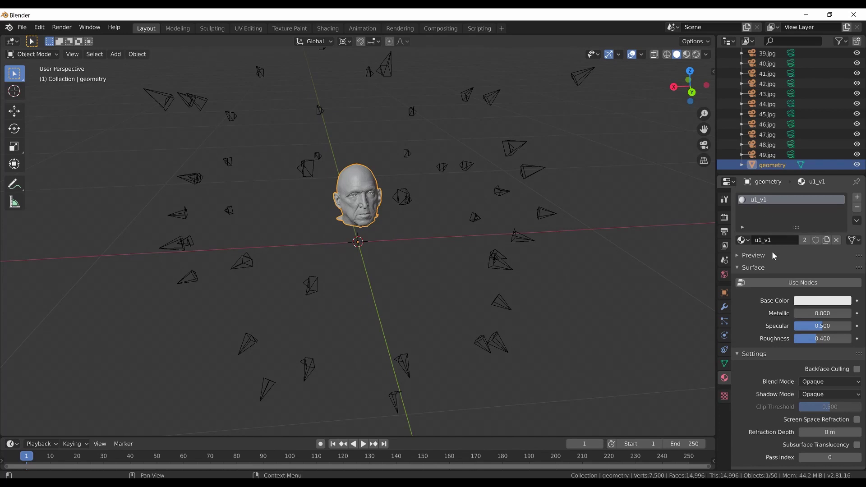
click(769, 283)
click(858, 345)
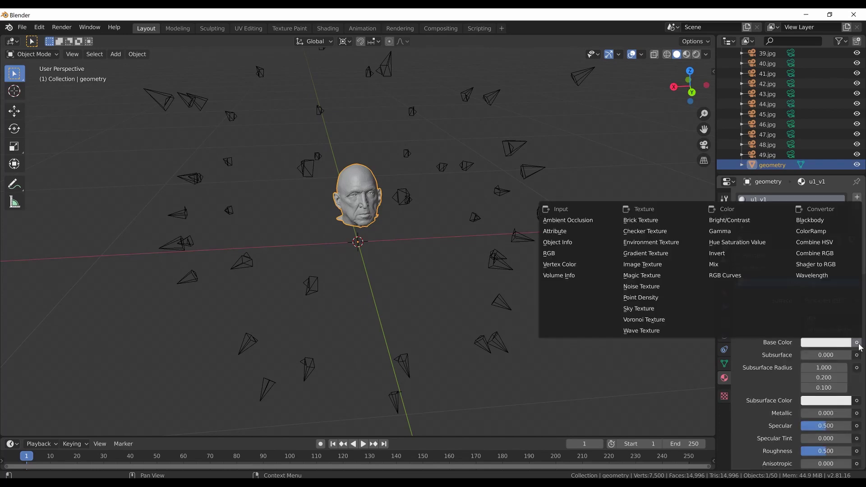
click(647, 275)
drag(713, 311, 649, 308)
click(840, 355)
click(211, 309)
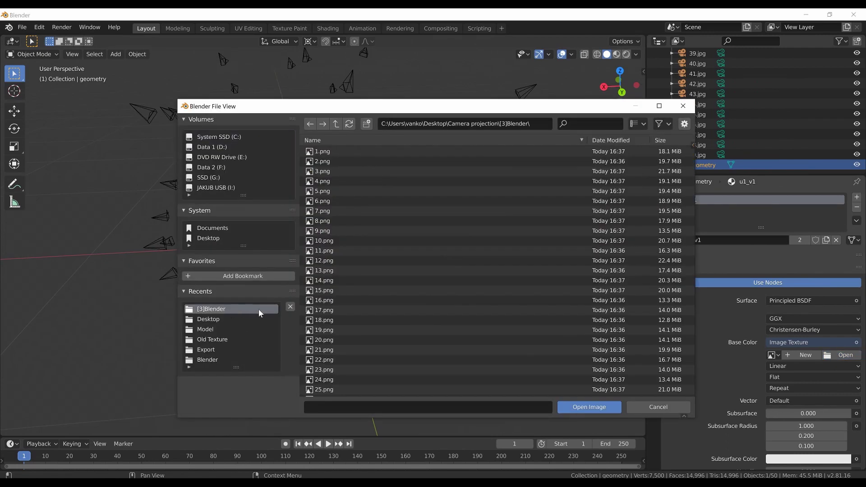
scroll(541, 361, down, 10)
click(375, 390)
double_click(375, 391)
Set viewport shading to Texture colour with Flat lighting, then assign the plain Material
click(617, 54)
scroll(332, 191, up, 3)
mouse_move(332, 191)
middle_down()
mouse_move(375, 318)
mouse_move(314, 296)
mouse_move(399, 293)
middle_up()
click(607, 54)
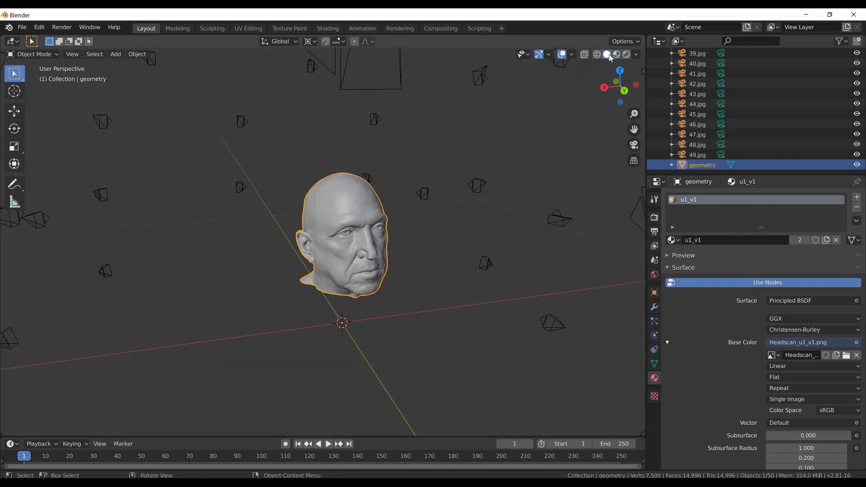
click(636, 54)
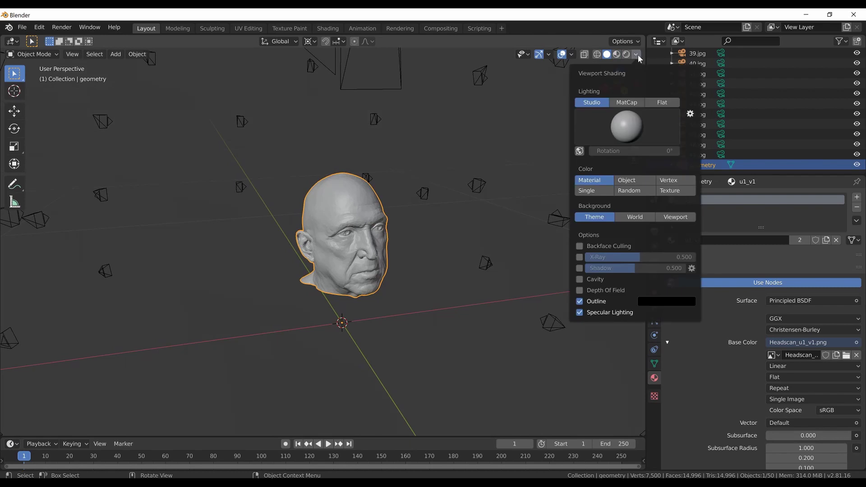
click(670, 191)
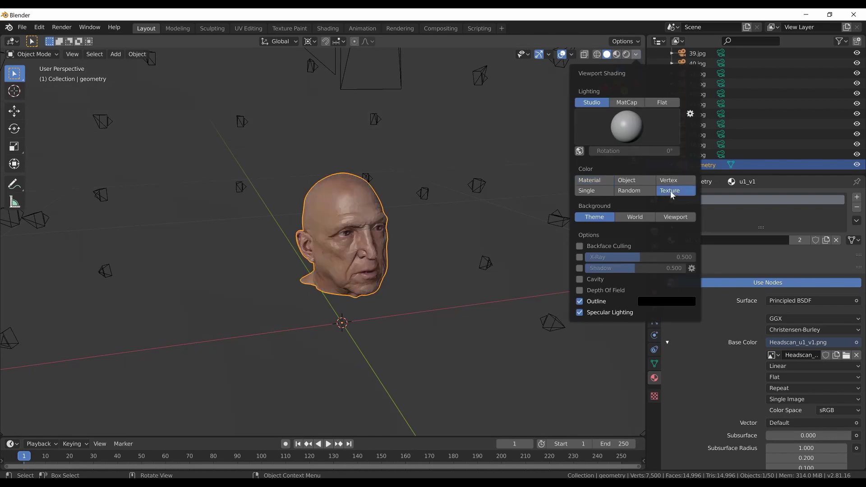
click(664, 107)
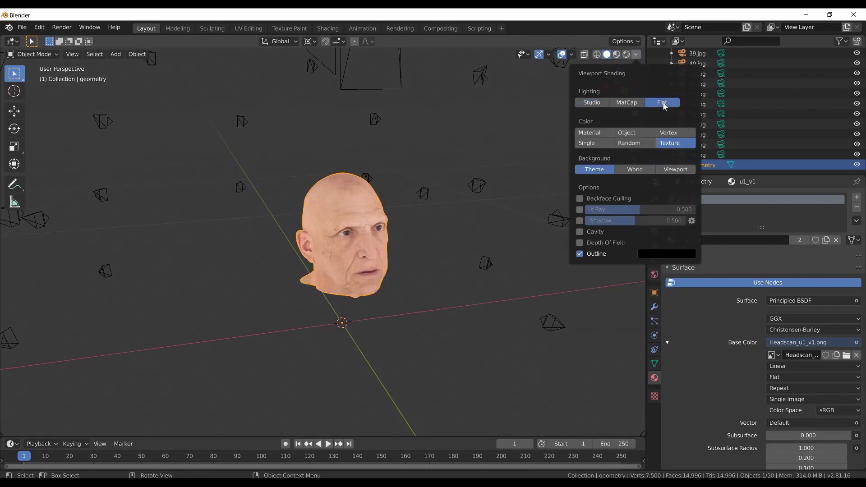
click(418, 258)
mouse_move(367, 252)
middle_down()
mouse_move(191, 249)
mouse_move(317, 254)
middle_up()
click(673, 239)
click(696, 255)
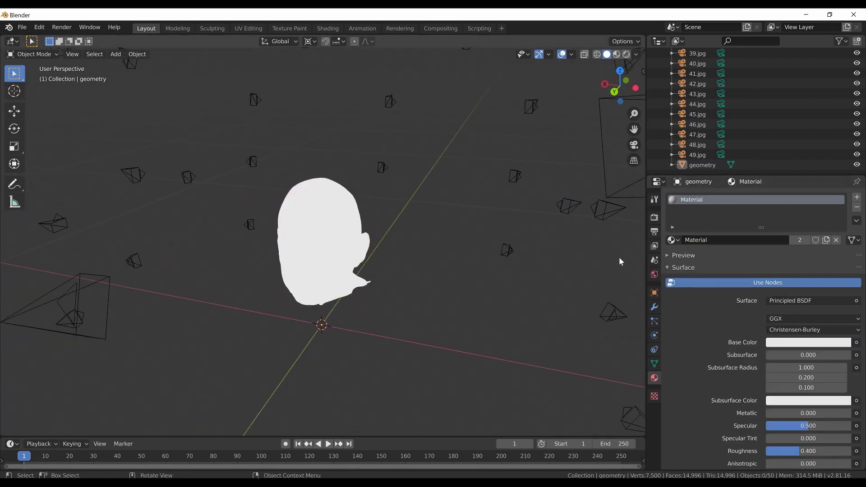
Return viewport shading to Material colour with Studio lighting
click(636, 54)
click(589, 132)
click(591, 103)
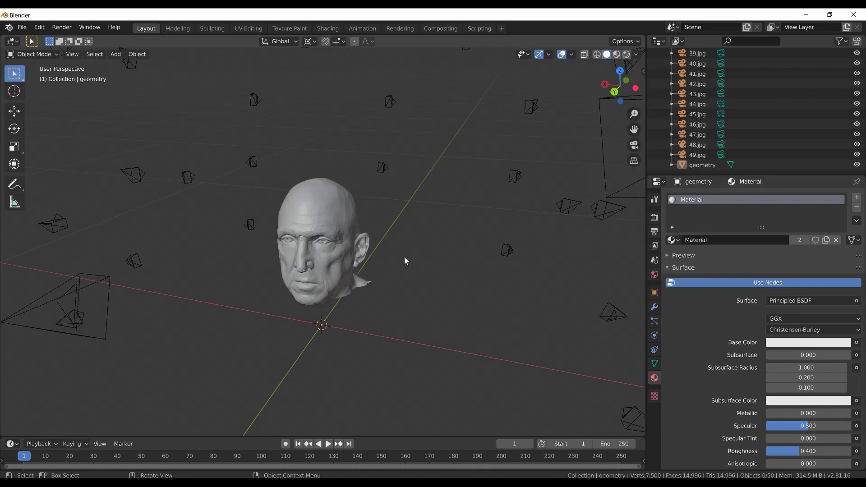
scroll(395, 260, down, 3)
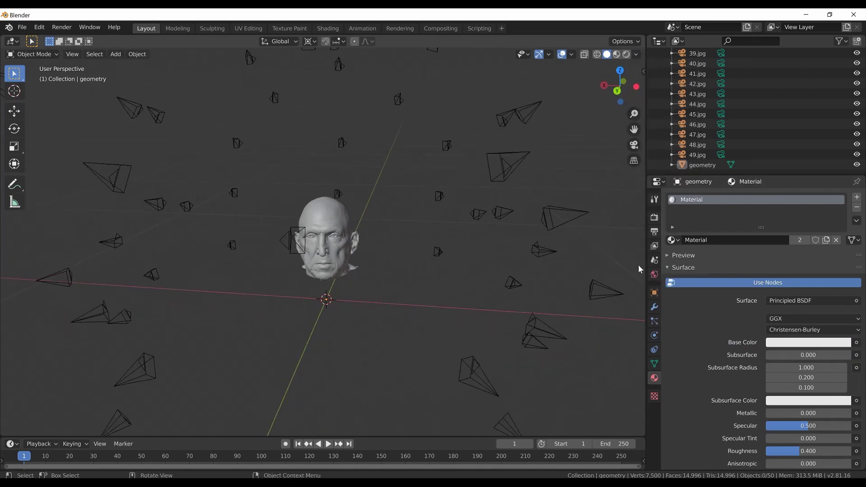
Pick camera 7.jpg as the scene camera with the Scene properties eyedropper
click(654, 261)
click(856, 209)
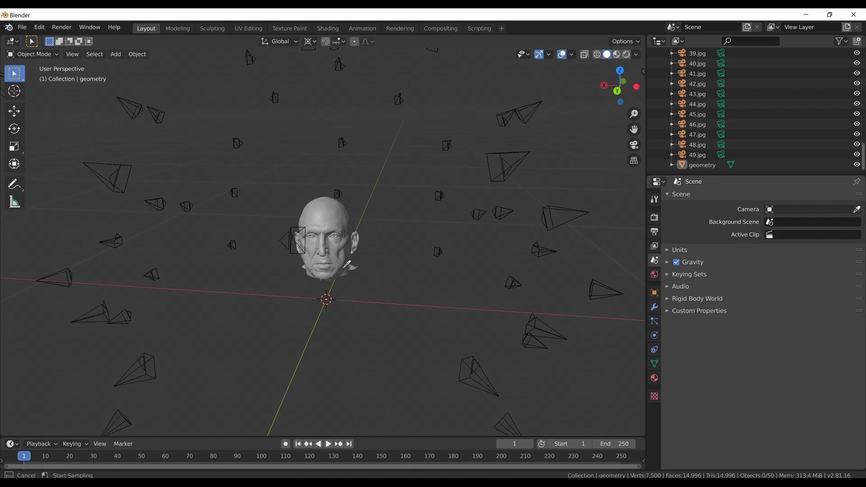
click(293, 242)
mouse_move(329, 281)
middle_down()
mouse_move(340, 284)
mouse_move(316, 292)
middle_up()
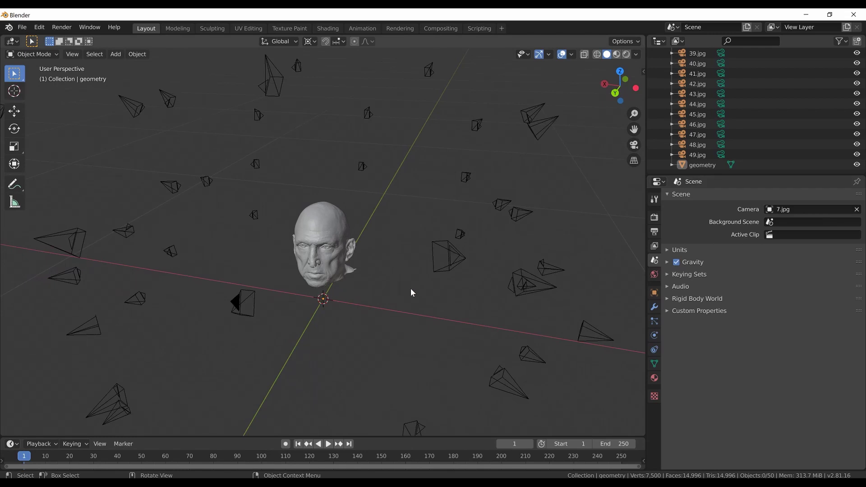
click(654, 232)
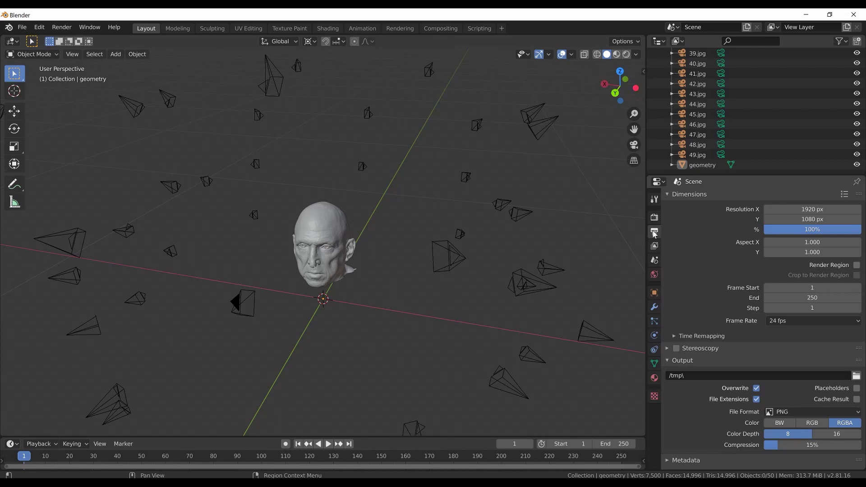
Set the render resolution to 5184 × 3456 px
double_click(812, 209)
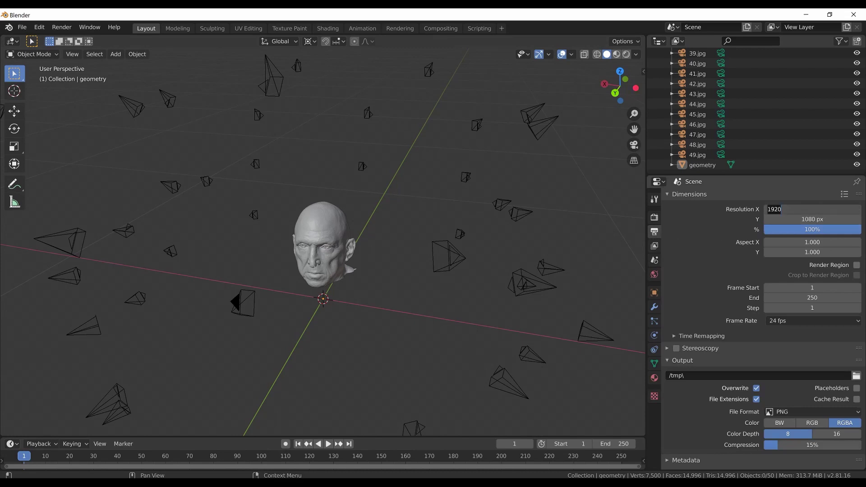
text(5184)
key(Tab)
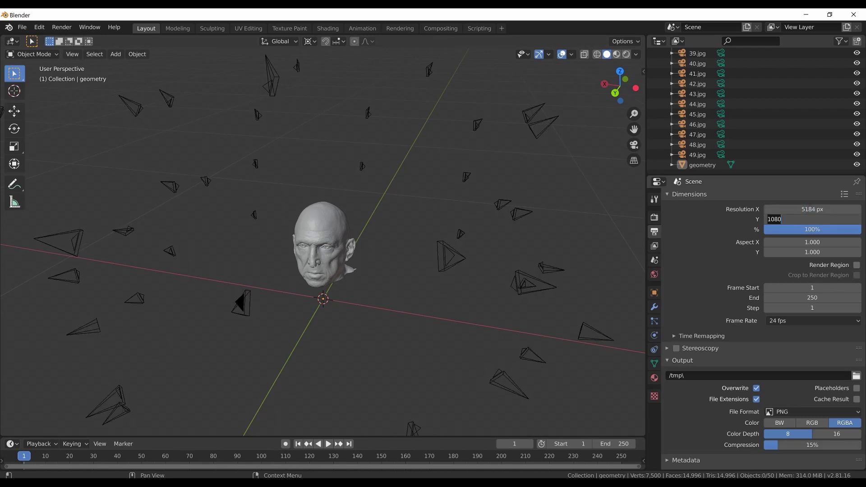
text(3456)
key(Return)
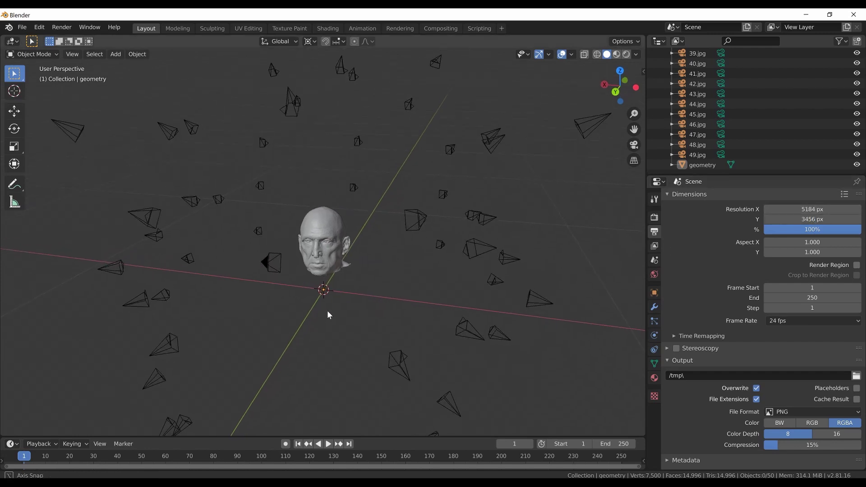
Select camera 7.jpg and show its lens settings
click(270, 258)
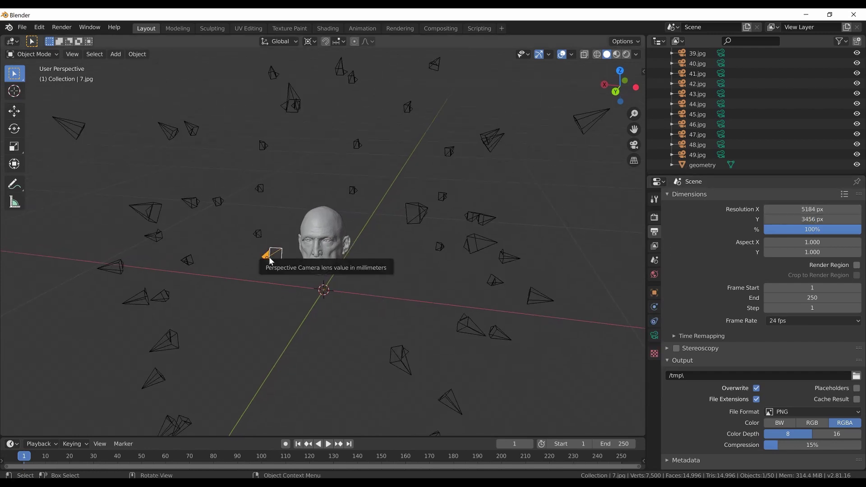
click(654, 335)
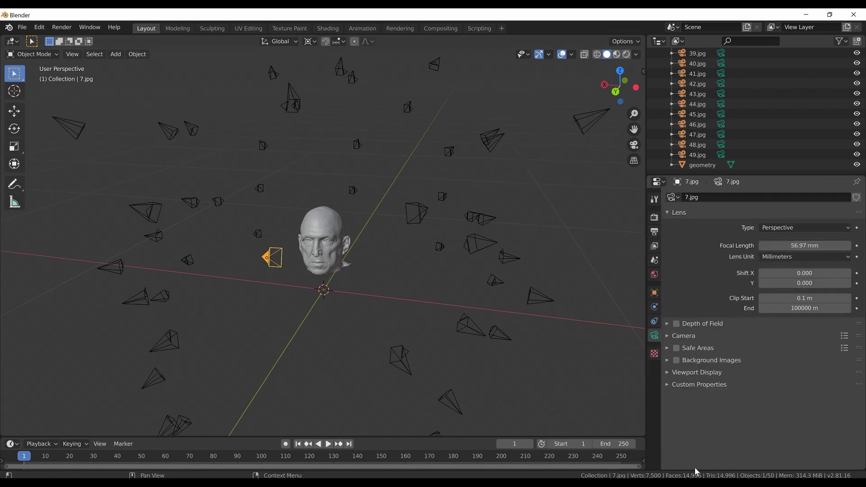
key(alt+Tab)
Read image 7.jpg's registration calibration focal length in RealityCapture, then return to Blender
click(7, 100)
scroll(46, 223, down, 5)
click(49, 273)
drag(53, 310, 53, 156)
click(18, 345)
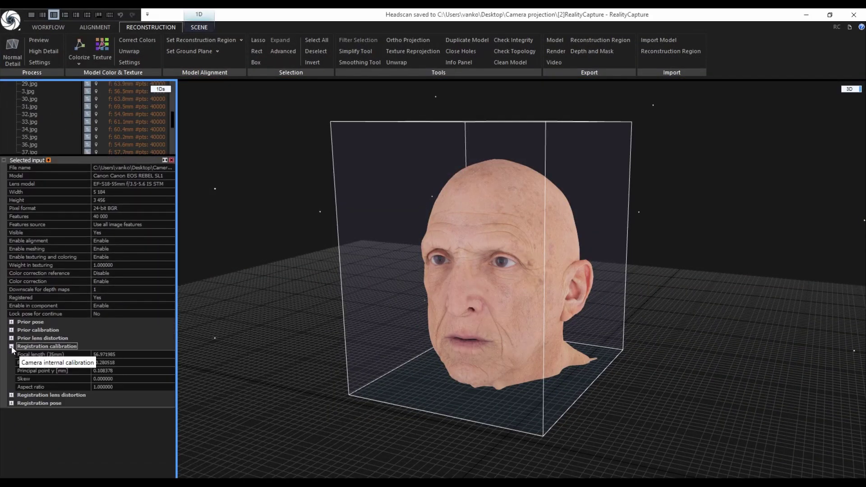
key(alt+Tab)
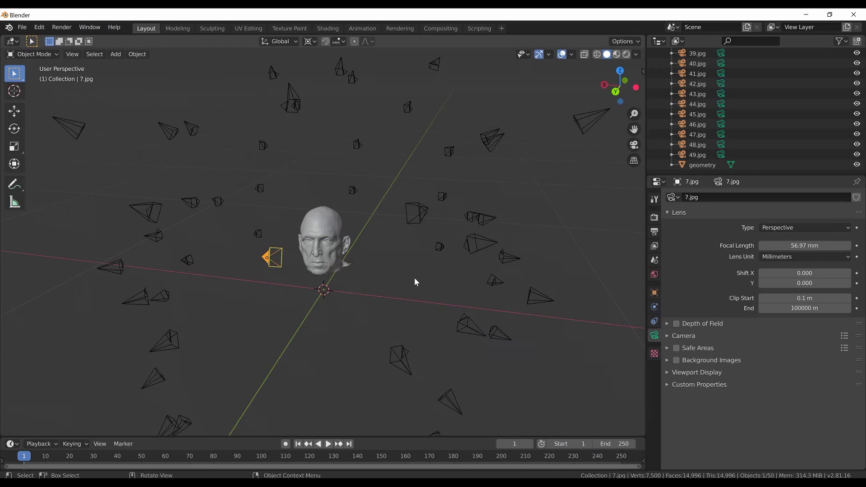
Add 7.png from the [3]Blender folder as camera 7.jpg's background image and view through it
click(667, 361)
click(753, 376)
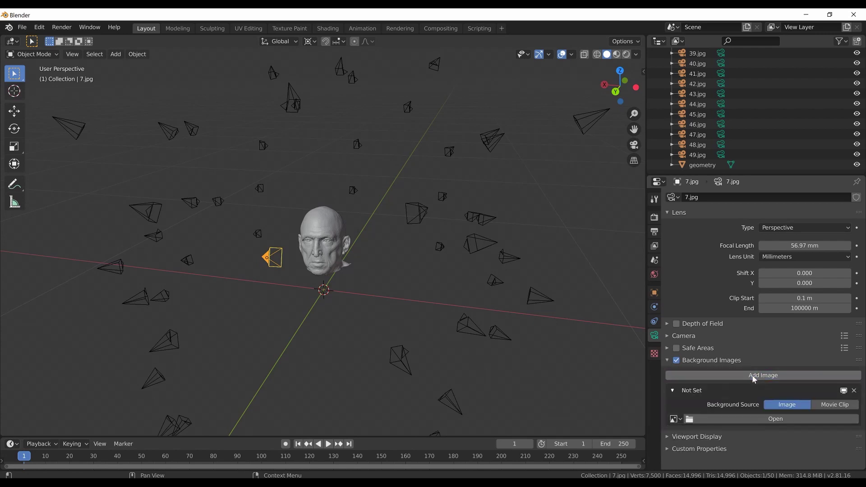
click(753, 418)
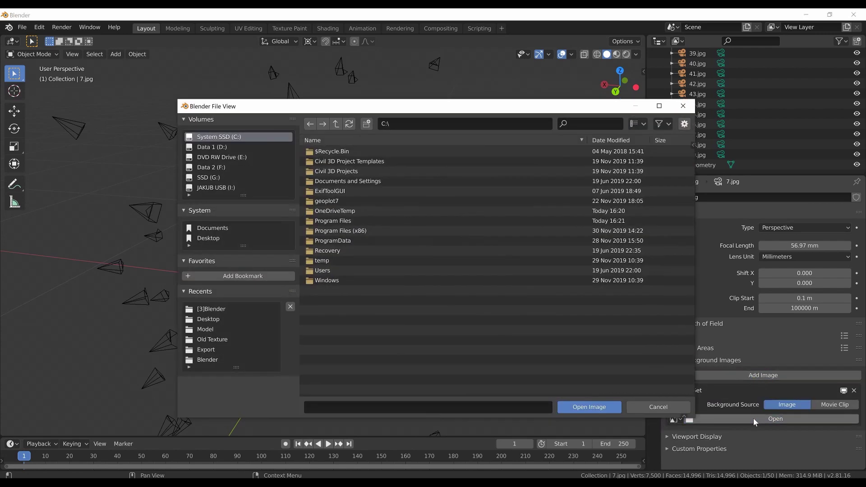
click(222, 309)
click(329, 210)
click(587, 407)
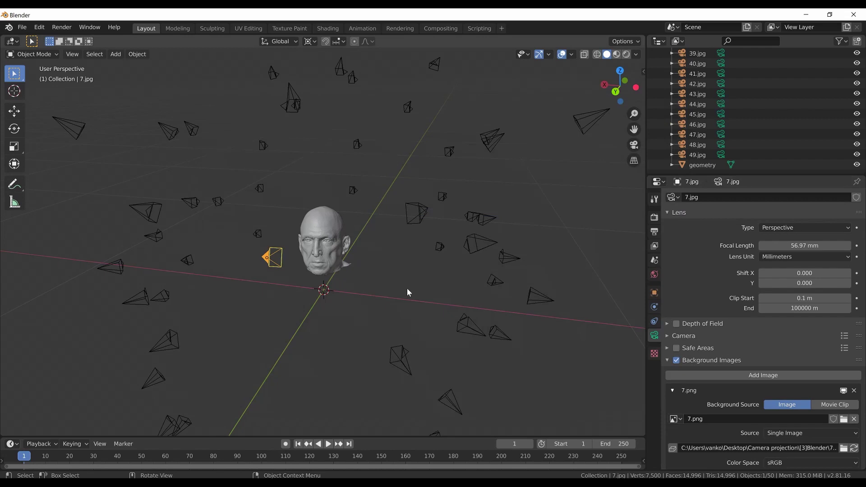
key(KP_0)
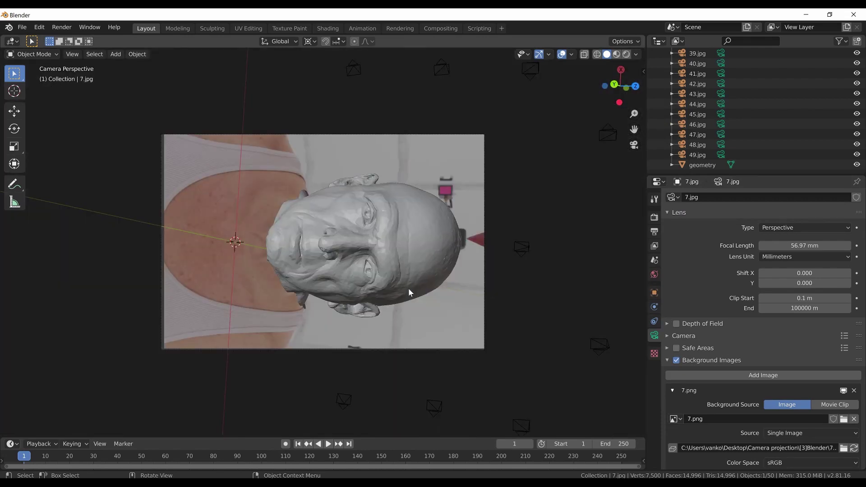
Turn on X-Ray shading with its alpha at about 0.47
click(635, 54)
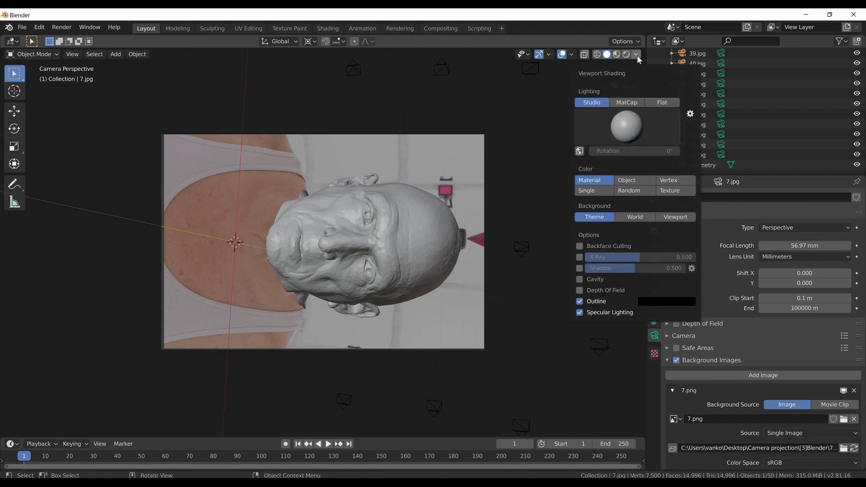
click(580, 257)
mouse_move(639, 257)
mouse_down()
mouse_move(585, 257)
mouse_move(597, 257)
mouse_up()
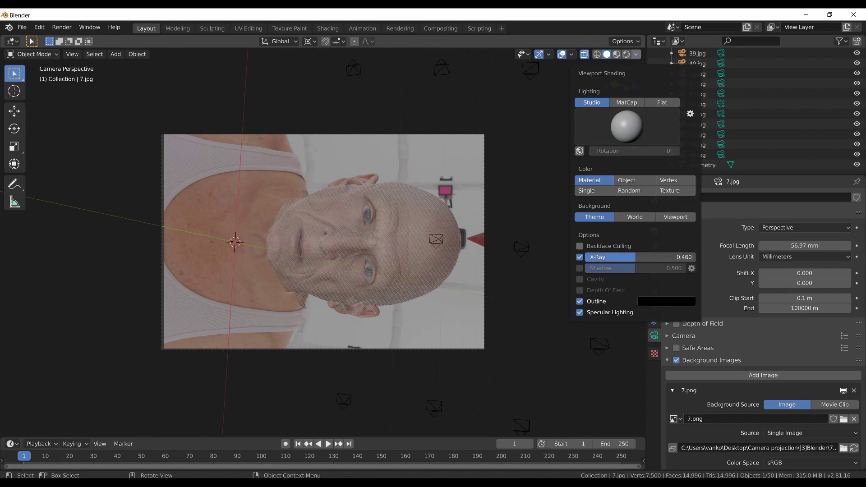
mouse_move(638, 256)
mouse_down()
mouse_move(694, 256)
mouse_move(636, 256)
mouse_up()
Turn off X-Ray, make 22.jpg the scene camera and look through it
click(579, 257)
mouse_move(522, 312)
middle_down()
mouse_move(404, 274)
mouse_move(450, 247)
mouse_move(456, 253)
middle_up()
click(653, 260)
click(807, 209)
click(784, 239)
click(633, 145)
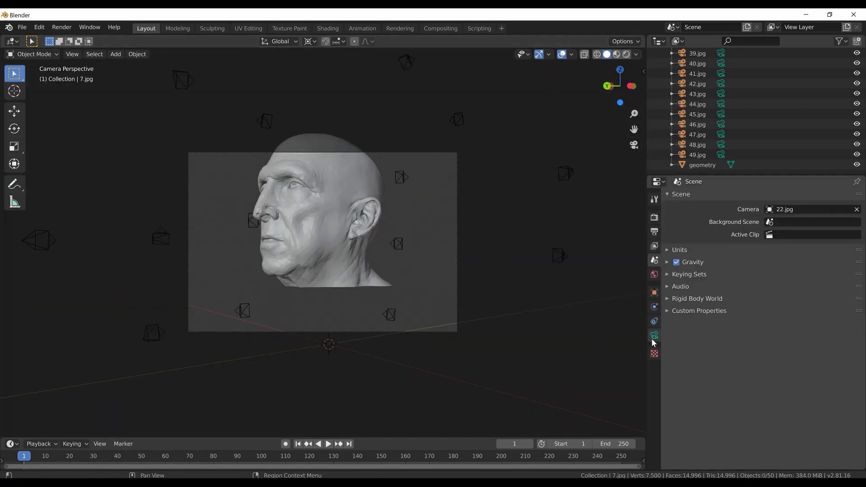
click(653, 336)
scroll(699, 65, up, 6)
scroll(699, 65, up, 2)
click(697, 69)
key(ctrl+KP_0)
Add 22.png as camera 22.jpg's background image and check it with X-Ray
click(718, 375)
click(775, 419)
click(218, 309)
double_click(375, 340)
click(635, 54)
click(580, 257)
drag(640, 257, 636, 257)
Make 44.jpg the scene camera, look through it and select it
middle_drag(451, 288, 450, 295)
scroll(450, 296, down, 3)
click(654, 260)
click(812, 209)
middle_drag(405, 270, 296, 312)
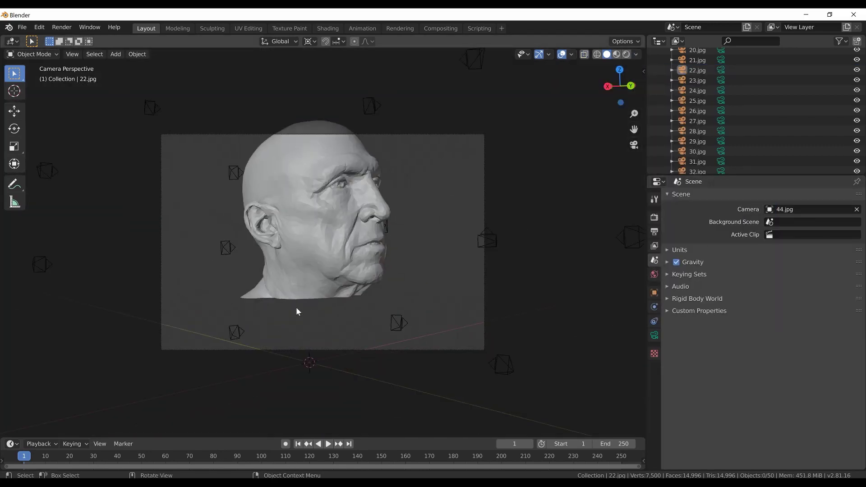
key(KP_0)
click(162, 243)
click(654, 335)
Add 44.png as camera 44.jpg's background image and turn on X-Ray to compare
click(763, 375)
click(775, 419)
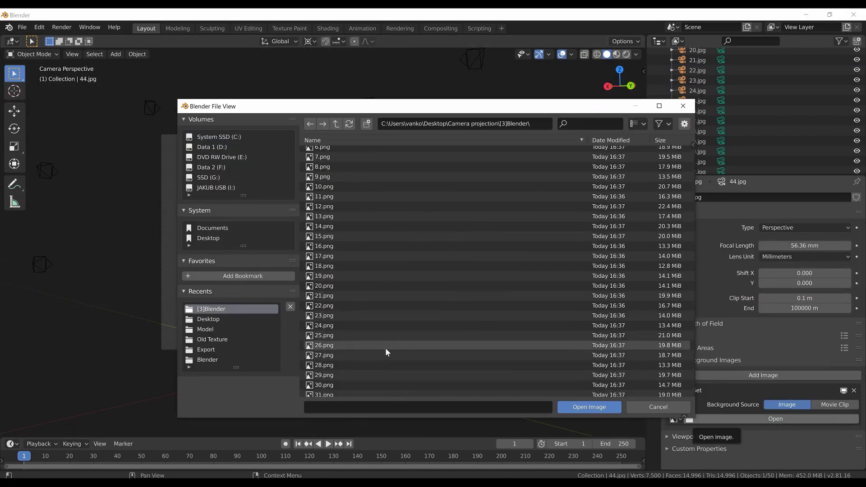
scroll(386, 351, down, 5)
double_click(348, 376)
click(635, 54)
click(579, 257)
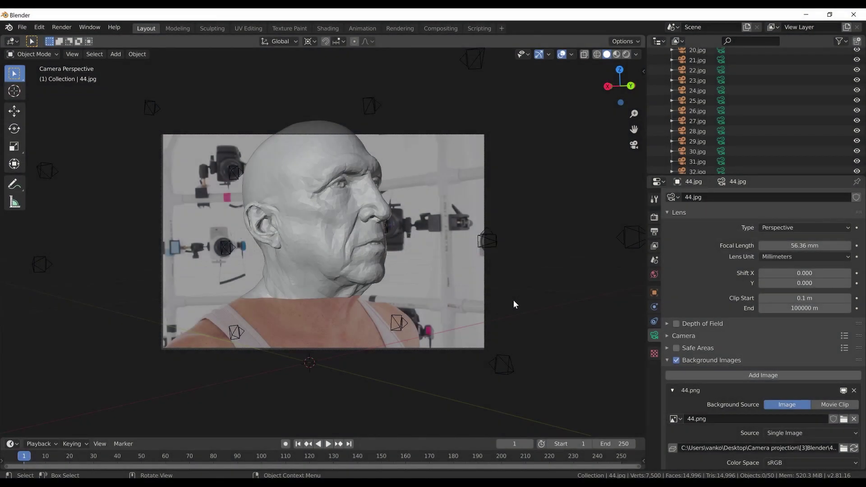
Add a second UV map, 44, to the head mesh, then show the scene settings
click(324, 247)
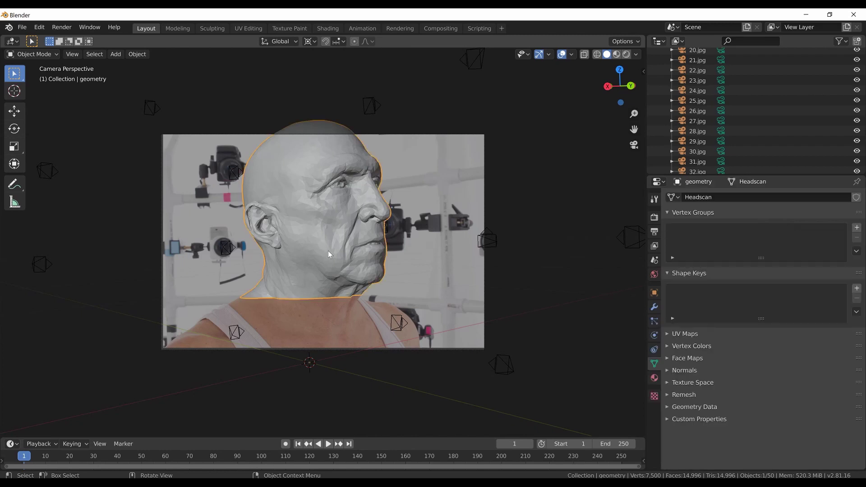
click(668, 334)
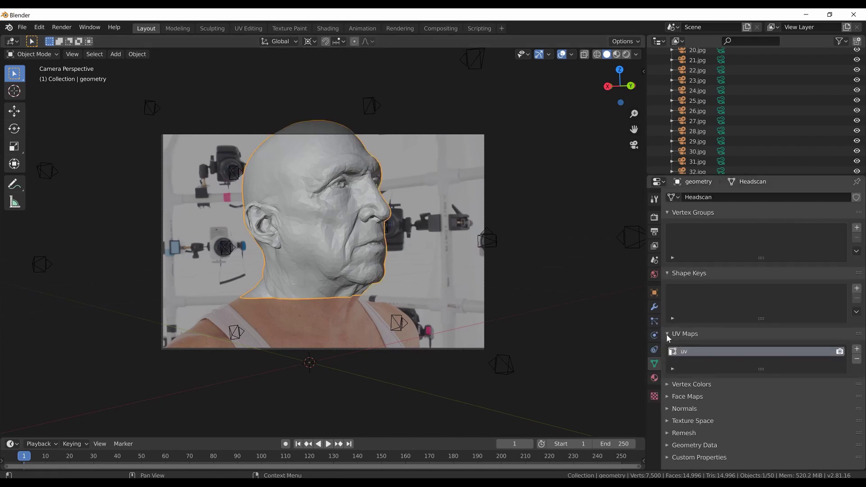
drag(761, 369, 762, 424)
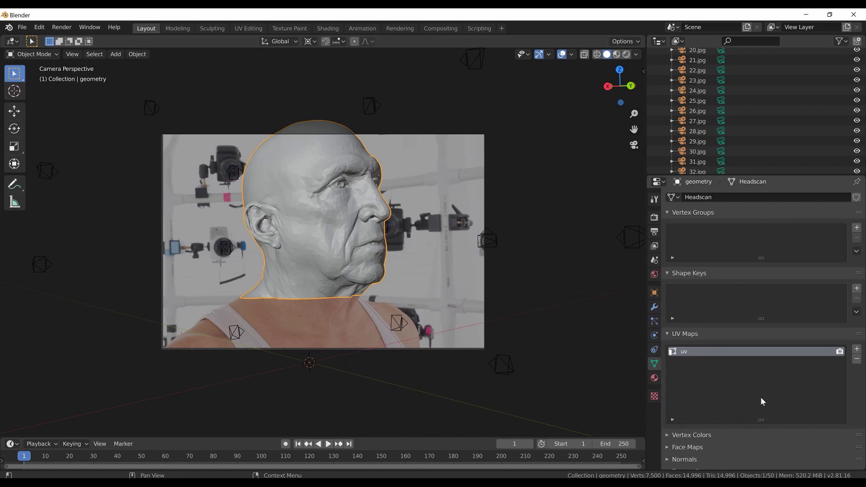
click(856, 350)
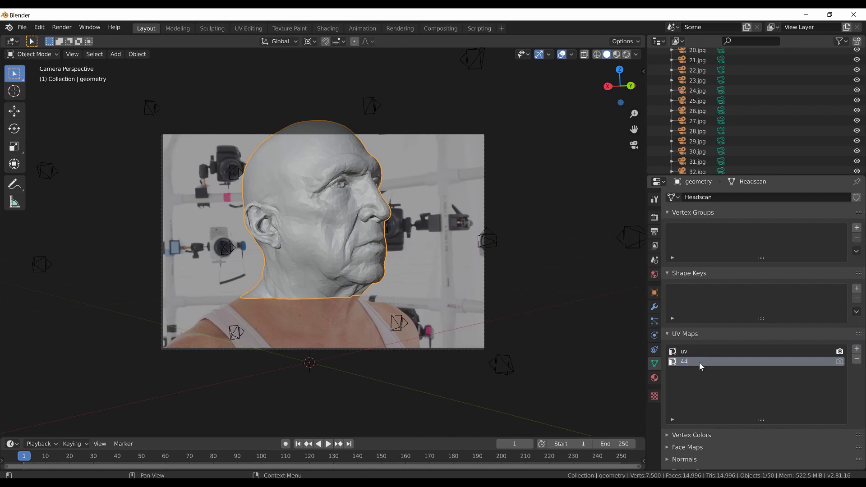
click(654, 260)
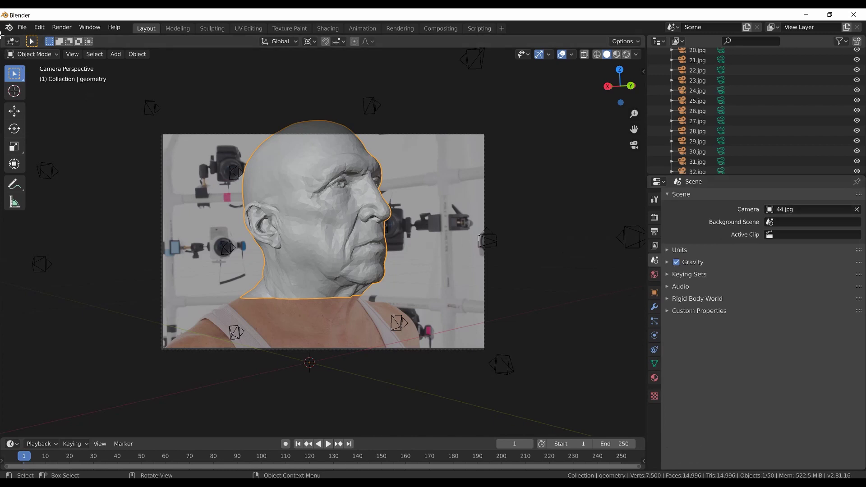
Split the 3D view side by side, hide the tool shelves, and make the left area an Image Editor
drag(2, 35, 324, 111)
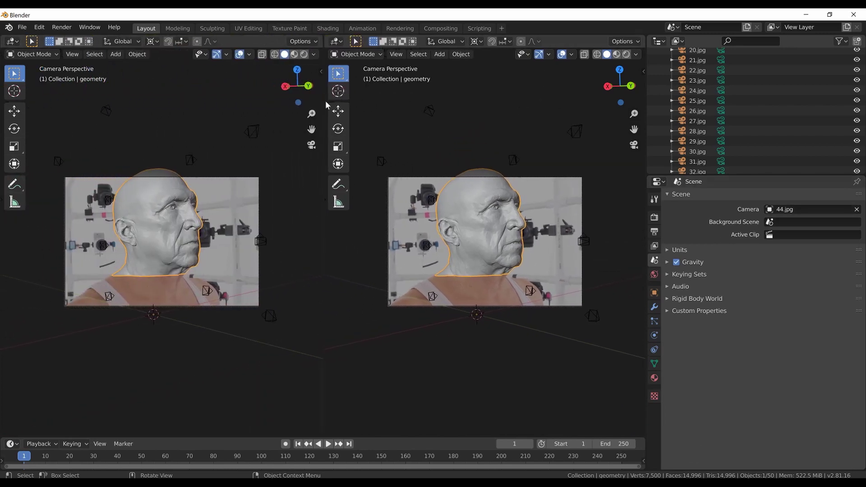
key(t)
key(t)
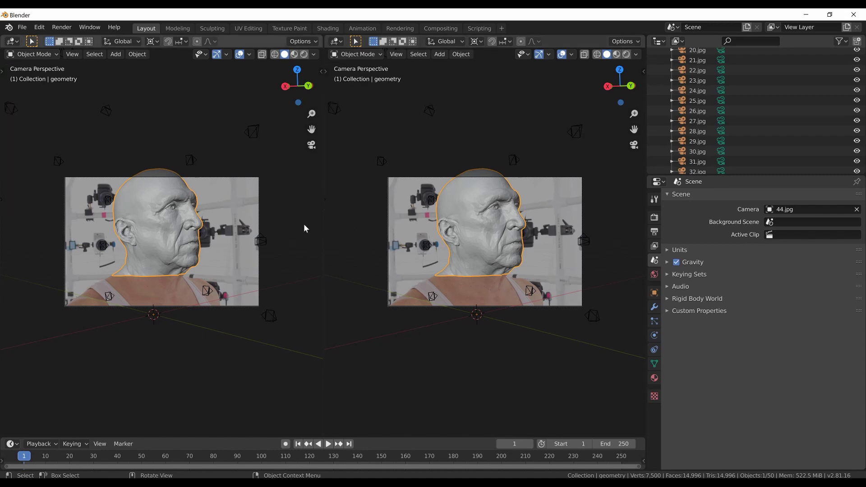
click(13, 41)
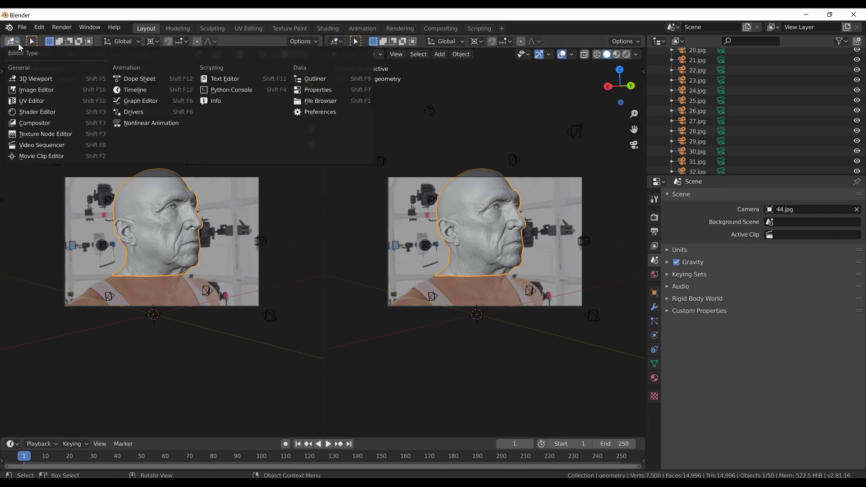
click(32, 88)
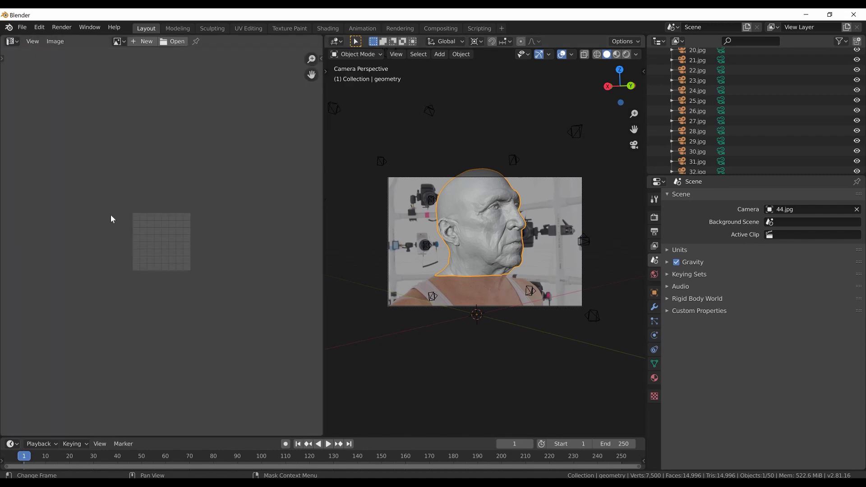
scroll(138, 242, up, 4)
scroll(140, 244, up, 1)
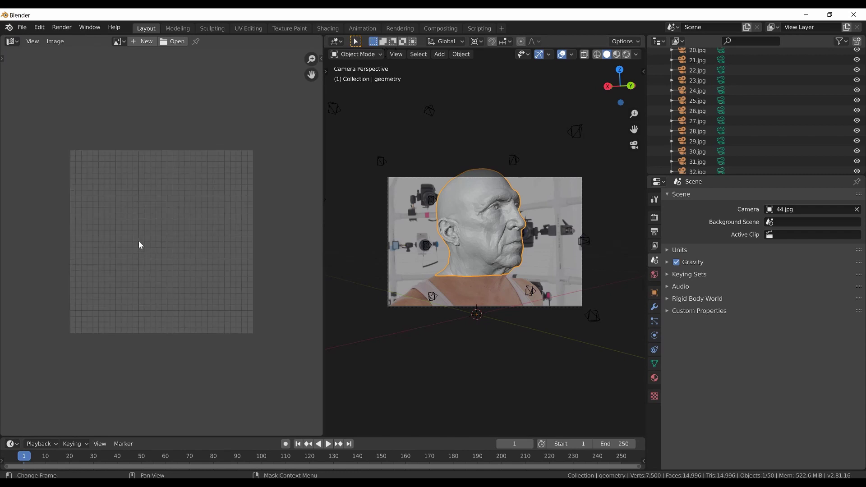
Display the 44.png photo in the left image editor
click(118, 41)
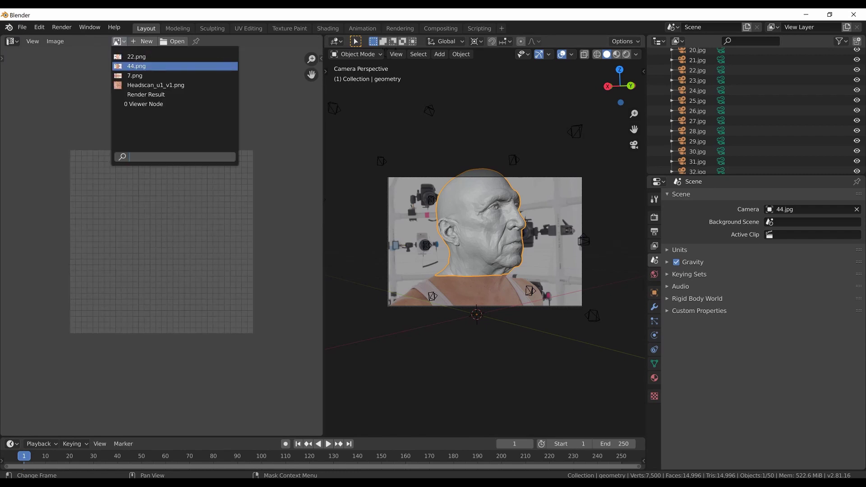
click(136, 66)
scroll(178, 270, down, 3)
scroll(176, 271, down, 3)
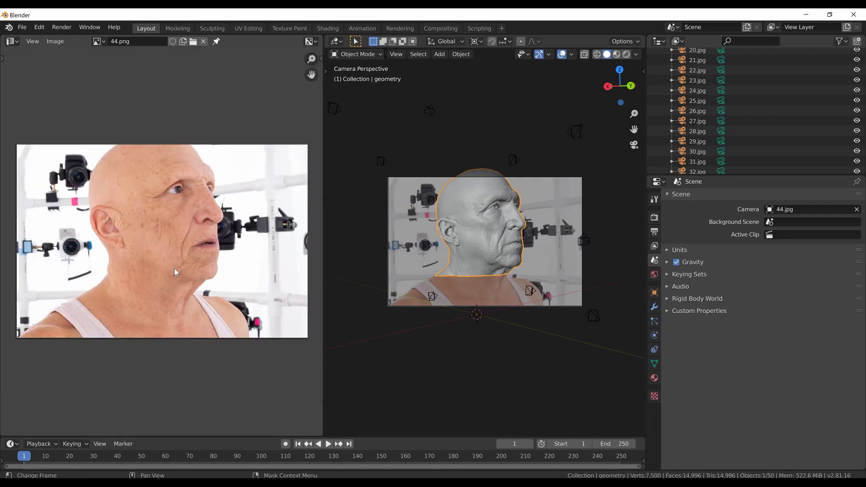
scroll(485, 254, up, 1)
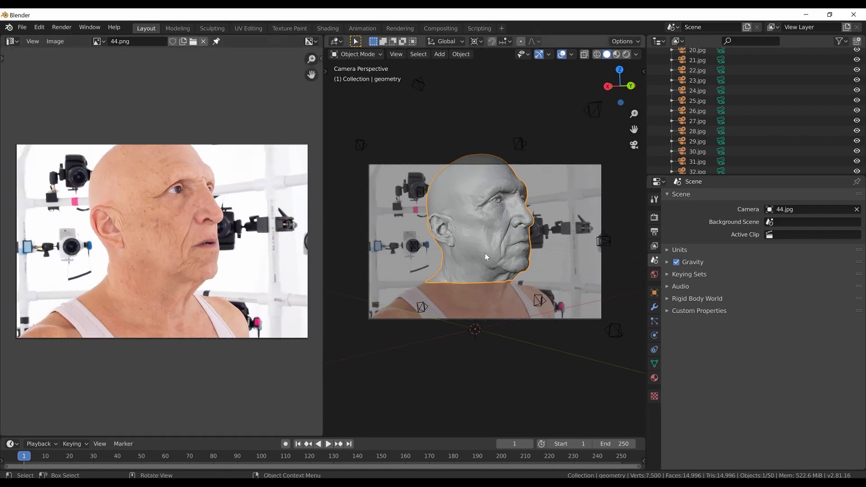
Project the whole head mesh's UVs from the current camera 44 view
key(Tab)
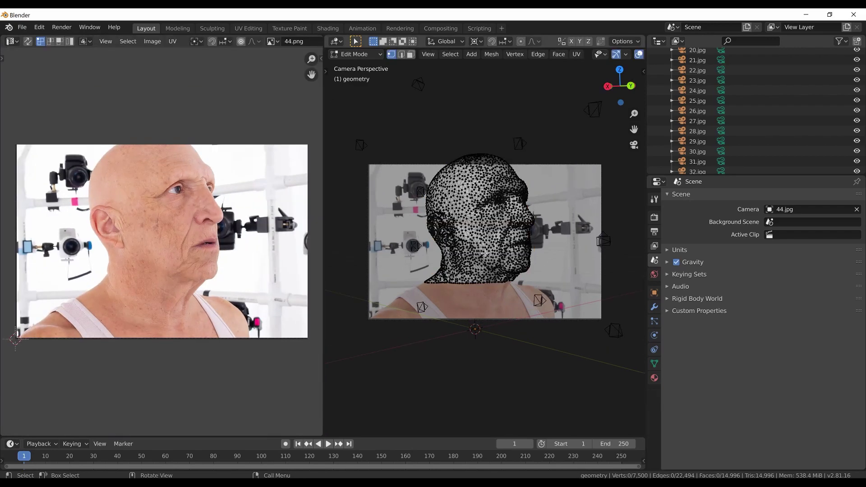
key(a)
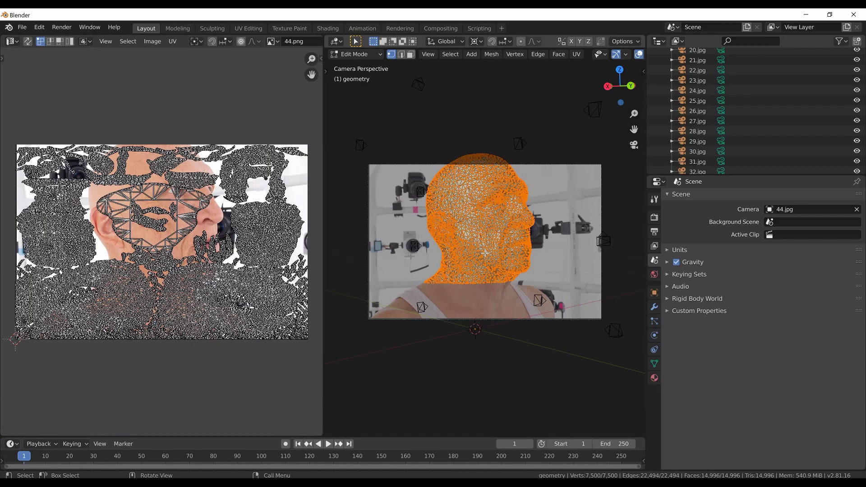
key(u)
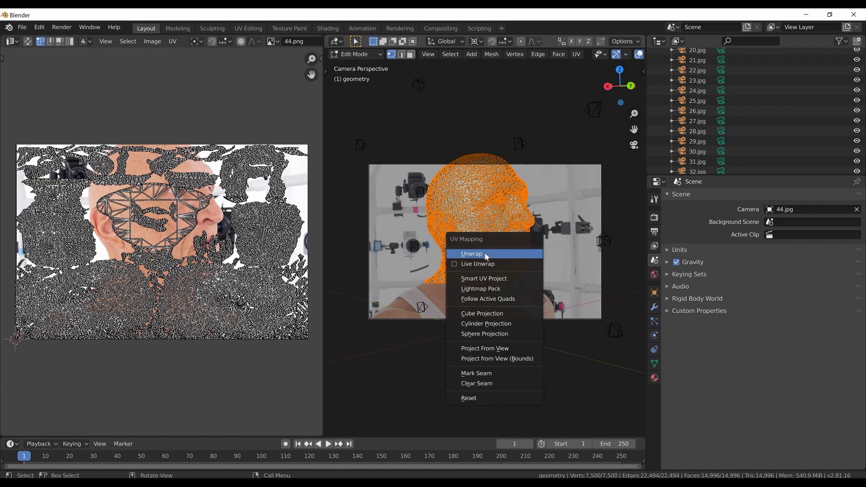
click(522, 350)
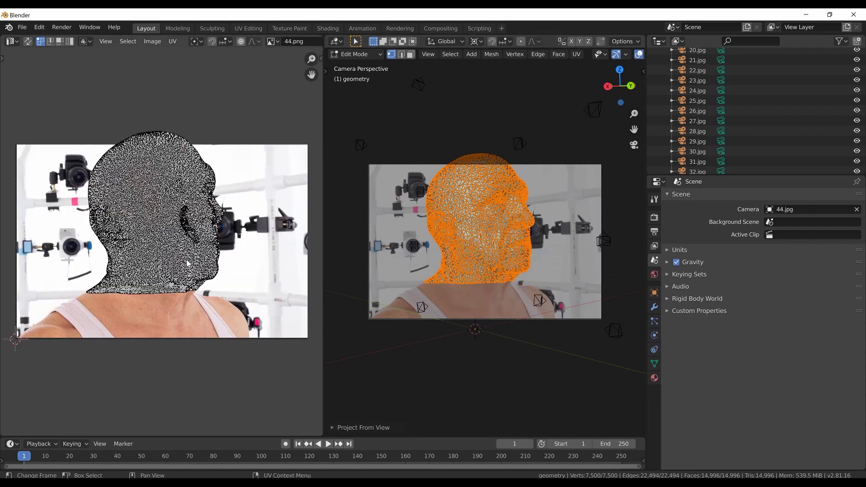
key(Tab)
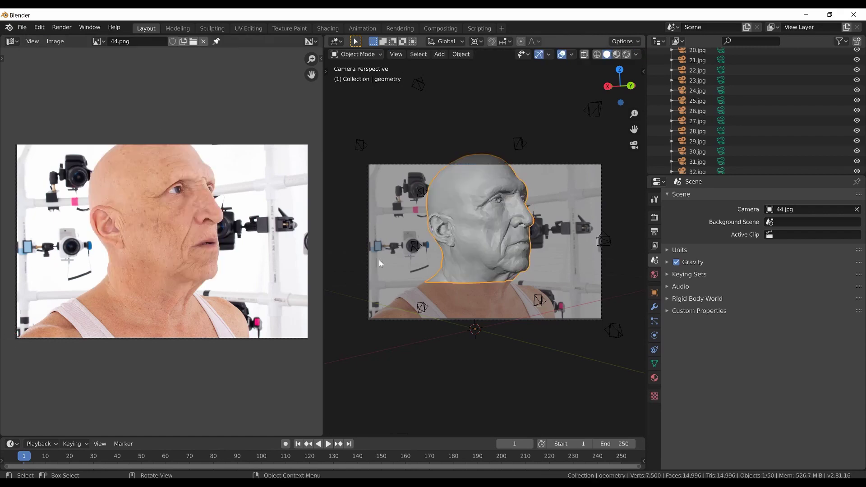
Make 22.jpg the scene camera and project the head's UVs from its view
click(654, 363)
click(689, 372)
click(654, 260)
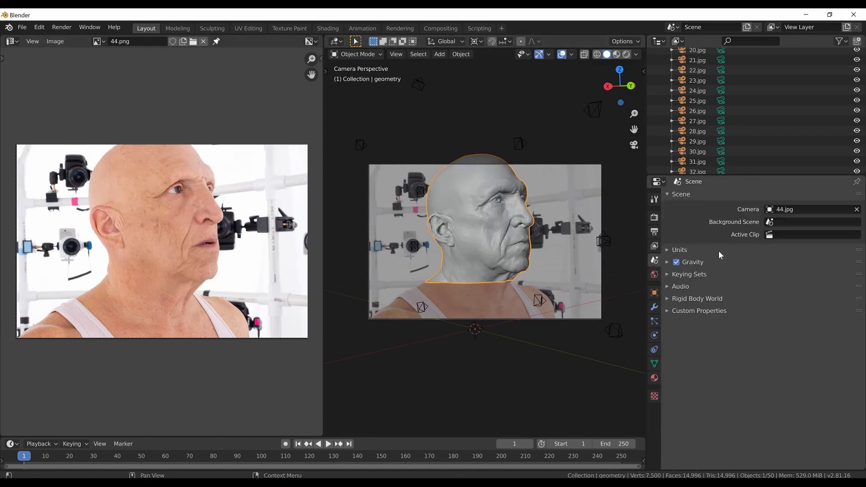
click(855, 209)
click(812, 209)
click(767, 315)
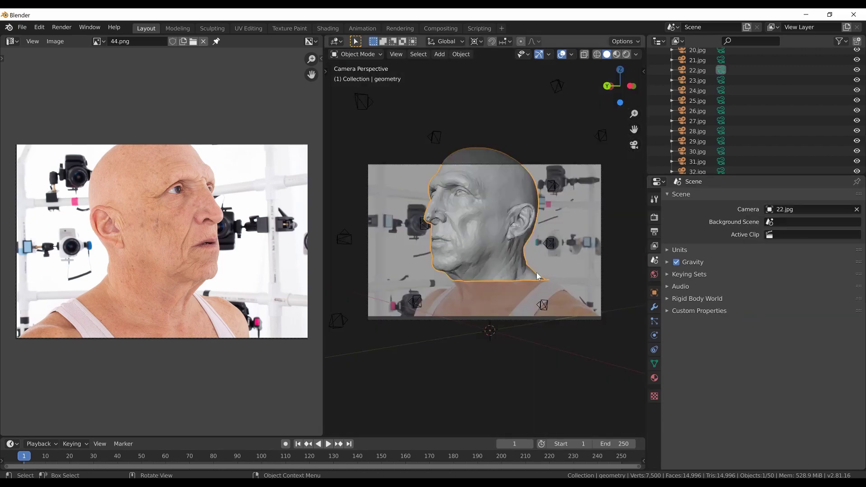
click(654, 363)
key(Tab)
key(u)
click(453, 241)
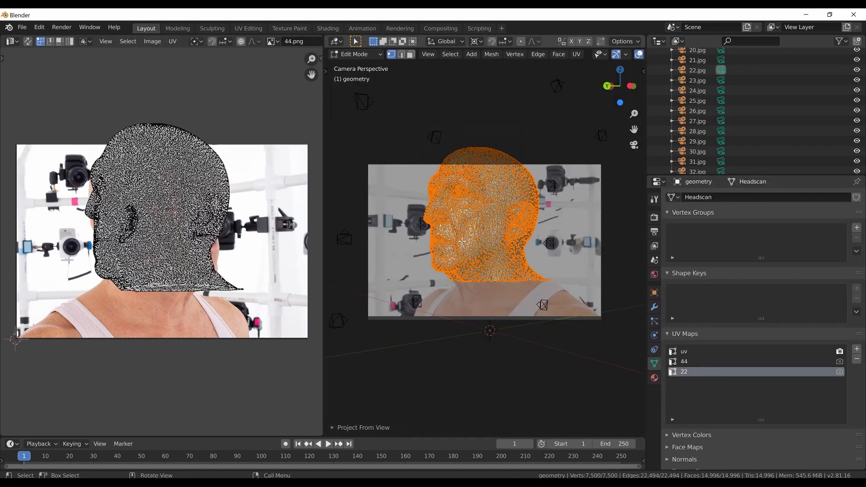
Show the 22.png photo, then the 7.png photo, in the image editor
click(272, 41)
click(270, 135)
click(272, 41)
click(293, 76)
Make 7.jpg the scene camera and add a new UV map named 7
click(653, 260)
click(856, 209)
click(807, 209)
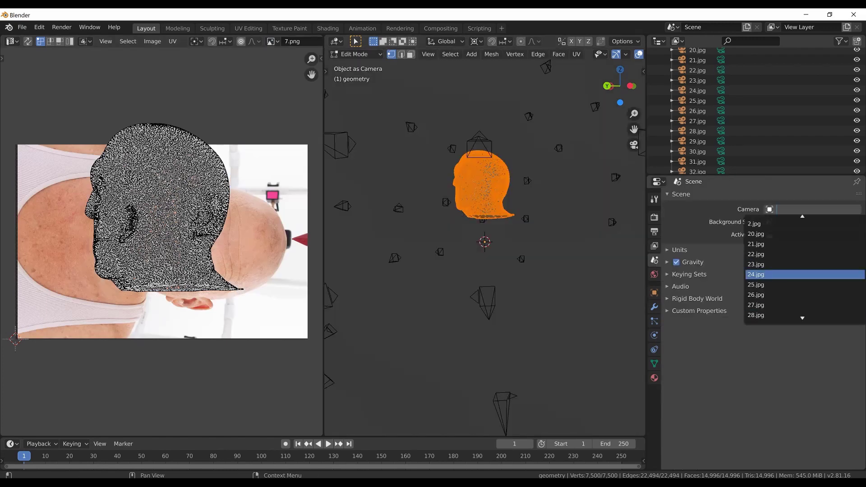
click(770, 285)
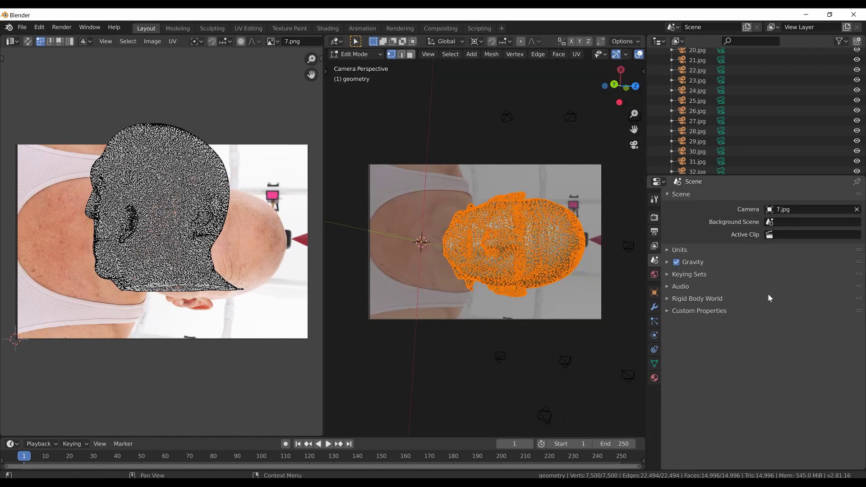
click(654, 363)
click(856, 349)
double_click(689, 381)
text(7)
key(Return)
Project the head's UVs from camera 7.jpg's view and return to Object Mode
key(u)
click(437, 302)
middle_drag(463, 321, 606, 326)
key(Tab)
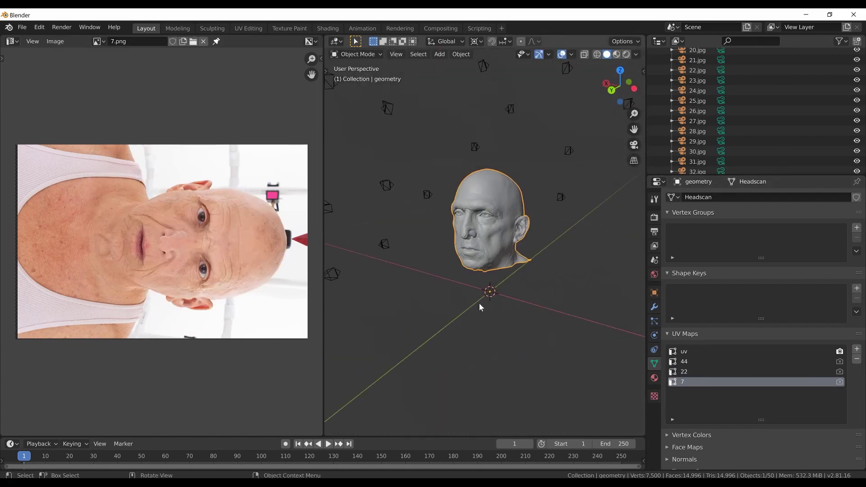
Switch to the Texture Paint workspace with texture slot mode set to Single Image
click(283, 25)
scroll(549, 245, up, 3)
middle_drag(549, 222, 515, 284)
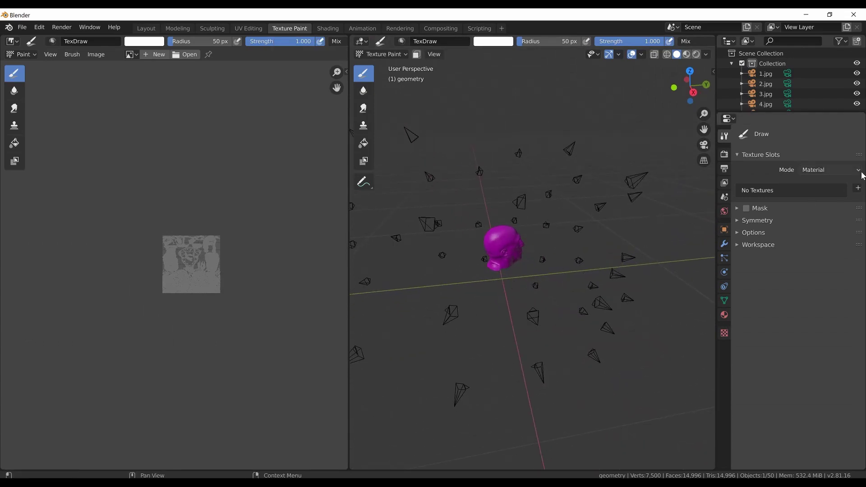
click(853, 170)
click(825, 195)
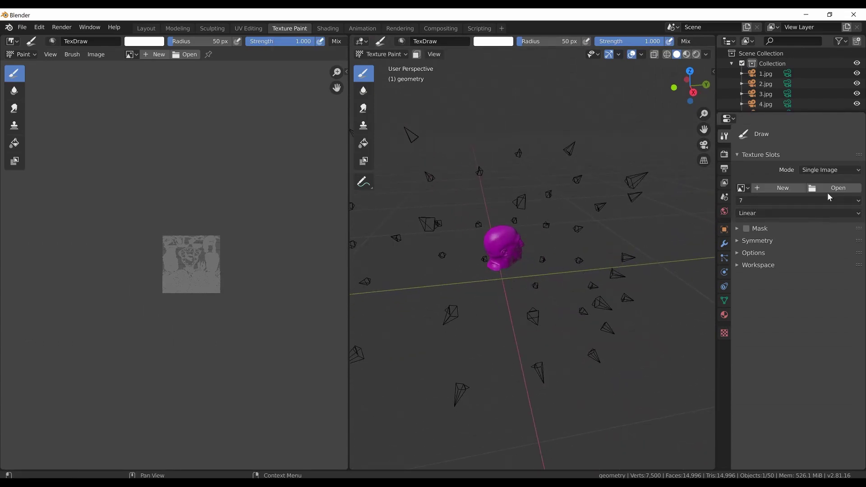
Create a new 4096×4096 image named New_texture to paint on
click(782, 188)
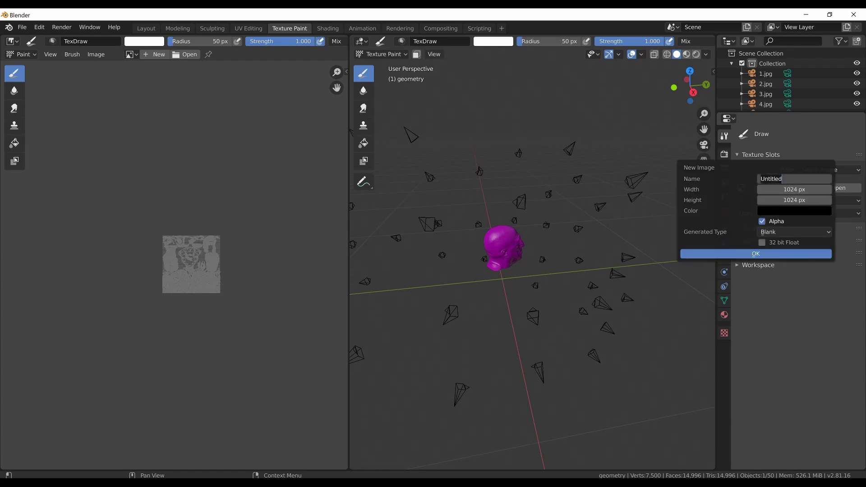
text(New_texture)
key(Tab)
text(4096)
key(Tab)
click(759, 253)
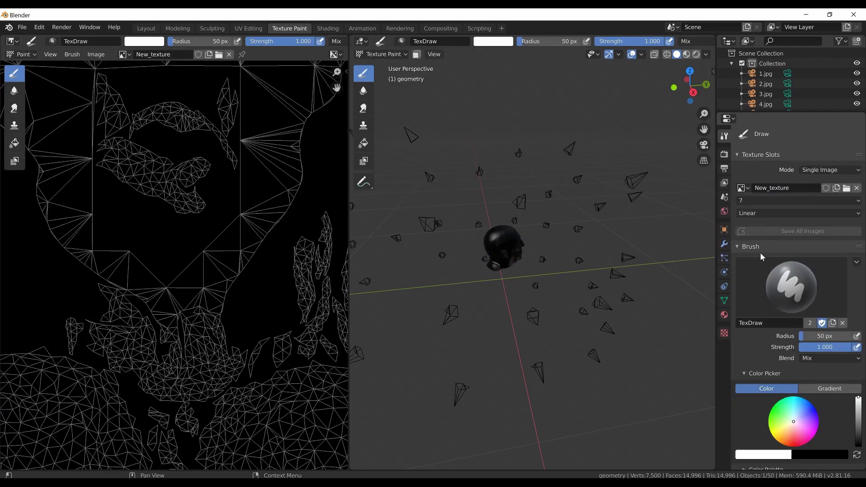
Set the painting UV map to uv
scroll(180, 293, down, 5)
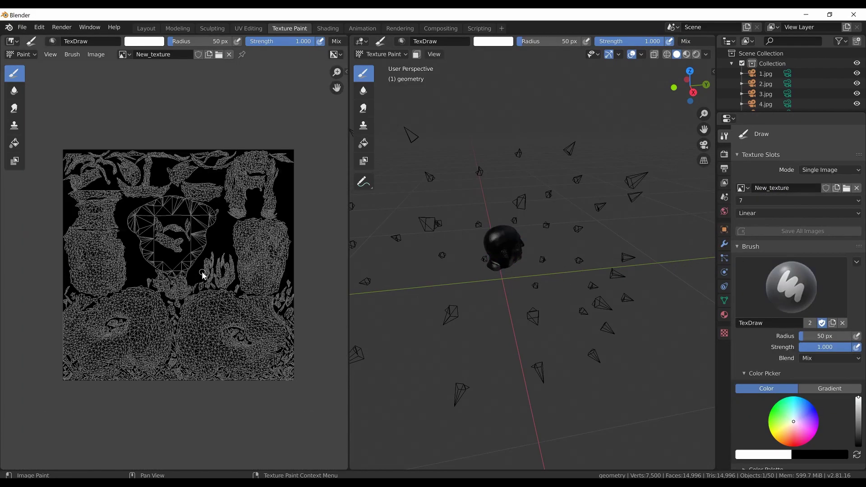
click(852, 201)
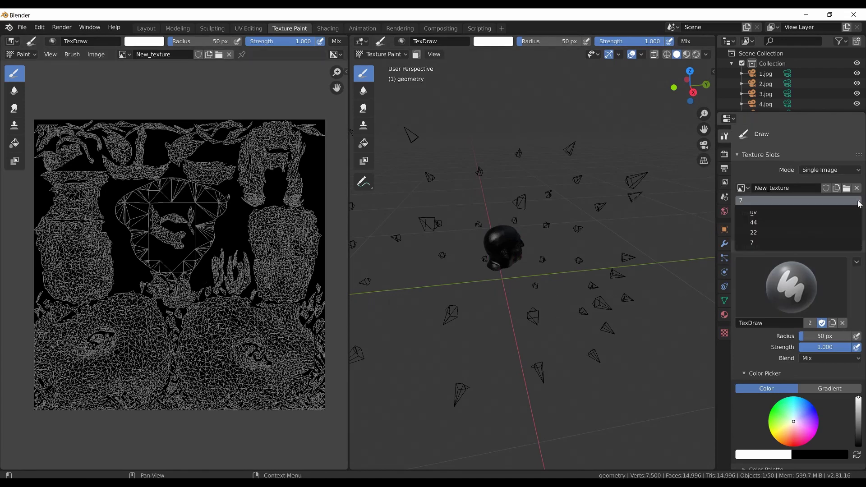
click(765, 216)
middle_drag(532, 264, 544, 288)
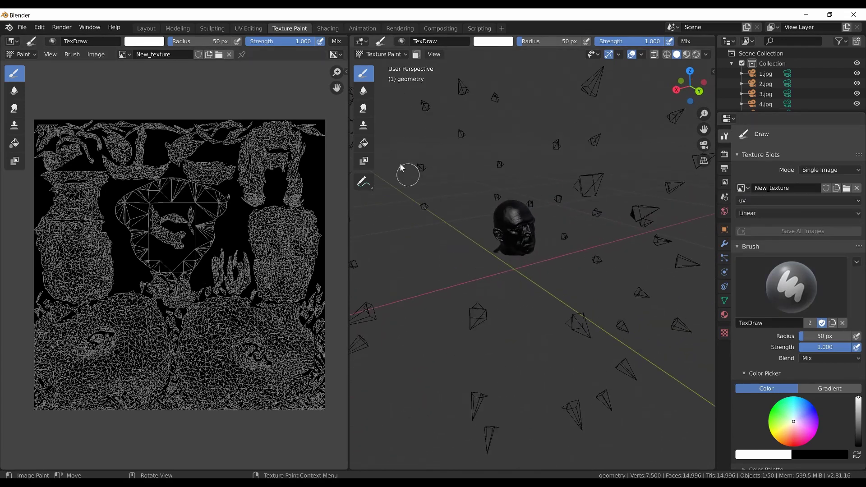
Select the Clone brush with paint-slot source image 7.png and source UV map 7
click(363, 126)
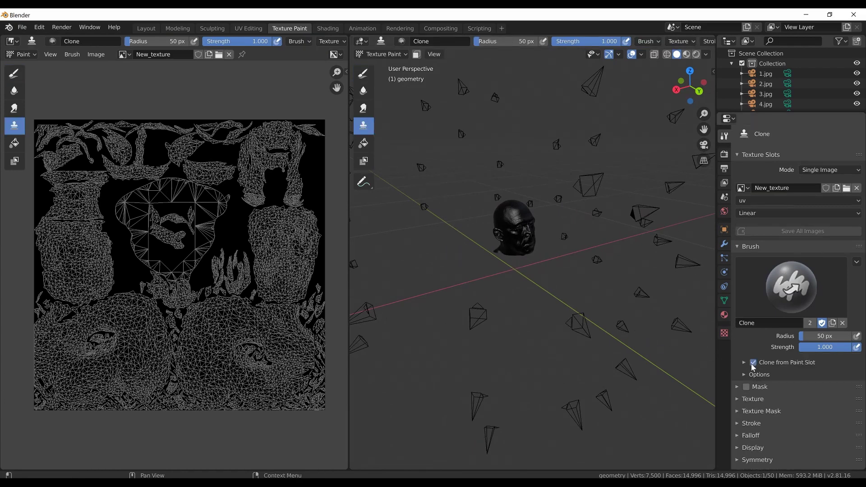
click(744, 363)
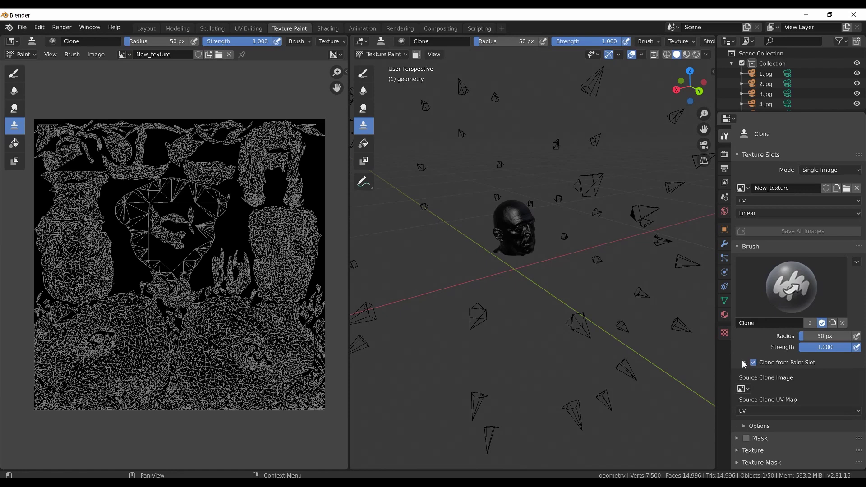
click(743, 389)
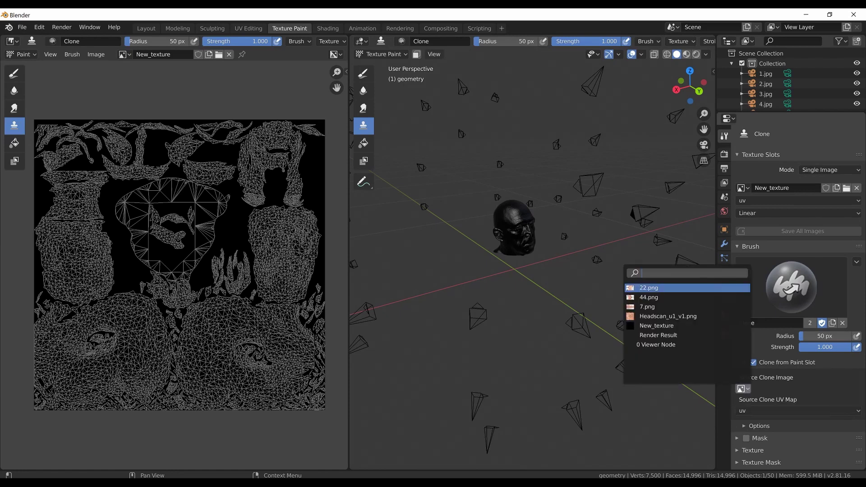
click(649, 306)
click(762, 411)
click(761, 451)
middle_drag(545, 231, 549, 225)
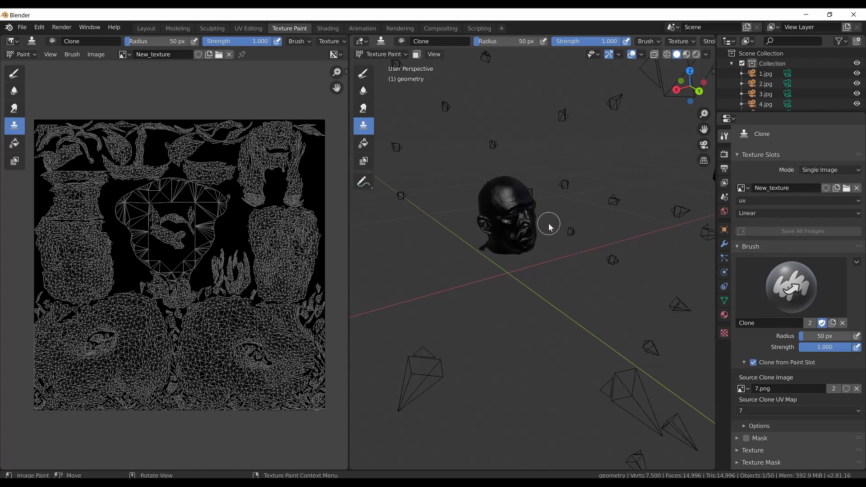
click(724, 197)
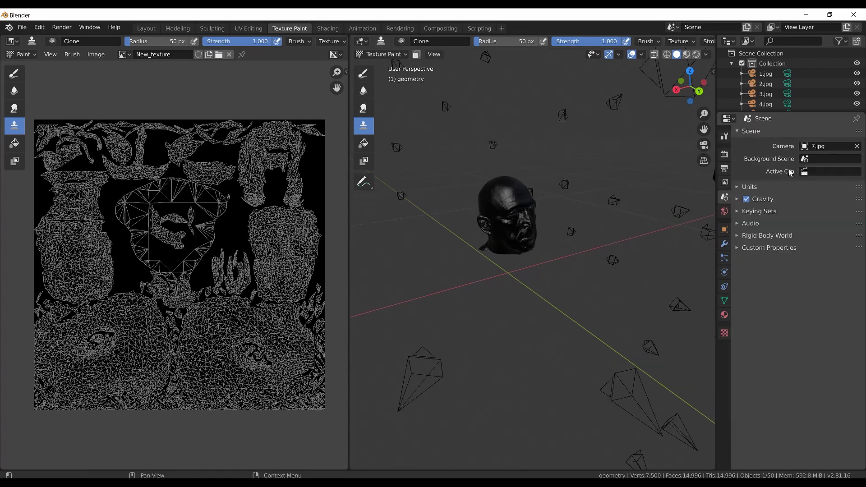
Through camera 7.jpg, clone both eyes, the forehead, brow and nose onto the head
key(KP_0)
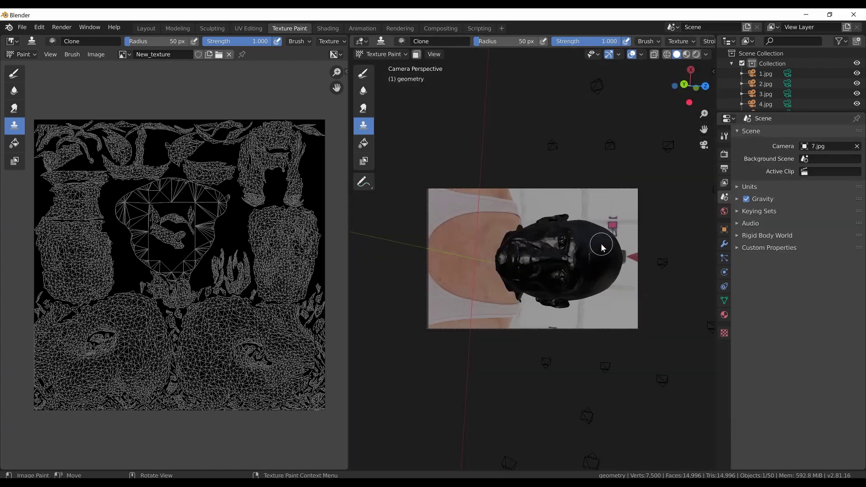
scroll(589, 279, up, 3)
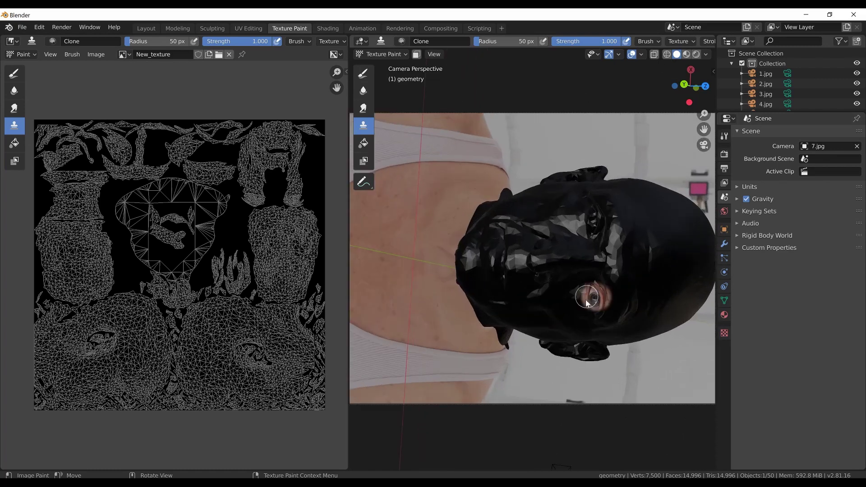
mouse_move(589, 308)
mouse_down()
mouse_move(595, 293)
mouse_move(586, 301)
mouse_up()
mouse_move(588, 222)
mouse_down()
mouse_move(596, 216)
mouse_move(583, 228)
mouse_up()
middle_drag(544, 262, 547, 200)
mouse_move(547, 199)
mouse_down()
mouse_move(534, 233)
mouse_move(521, 235)
mouse_move(571, 234)
mouse_up()
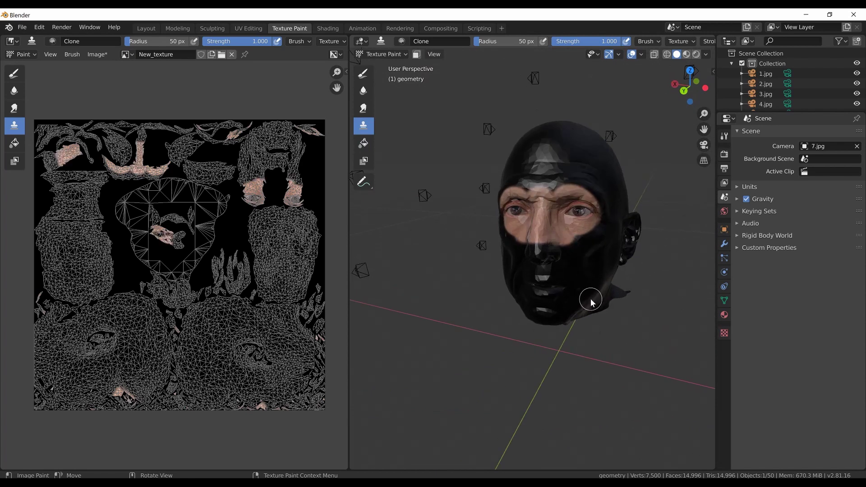
Switch the clone source to 44.png with UV map 44 and make 44.jpg the scene camera
click(724, 136)
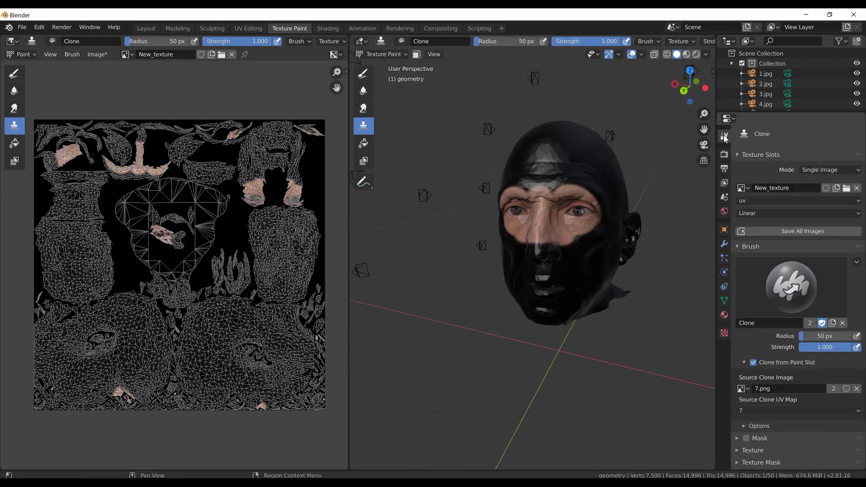
click(748, 392)
click(667, 294)
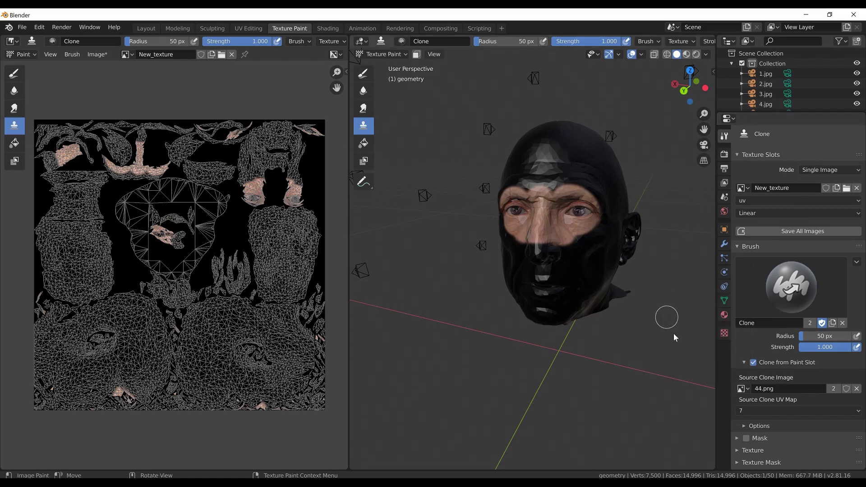
click(859, 412)
click(753, 432)
click(724, 197)
click(830, 146)
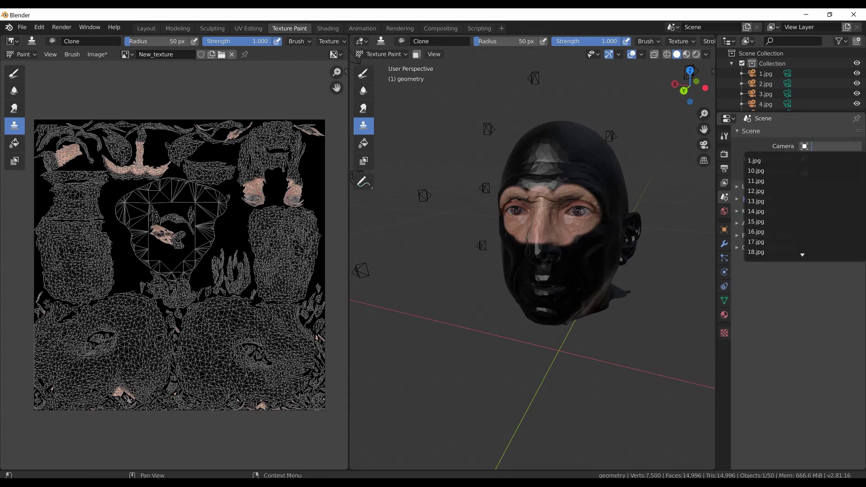
click(766, 203)
Through camera 44.jpg, clone skin onto the cheek, then with flat lighting fill the nose gaps
key(KP_0)
click(724, 136)
mouse_move(530, 238)
mouse_down()
mouse_move(522, 214)
mouse_move(544, 229)
mouse_move(502, 240)
mouse_move(511, 226)
mouse_move(547, 239)
mouse_up()
key(KP_0)
scroll(570, 233, up, 4)
click(705, 54)
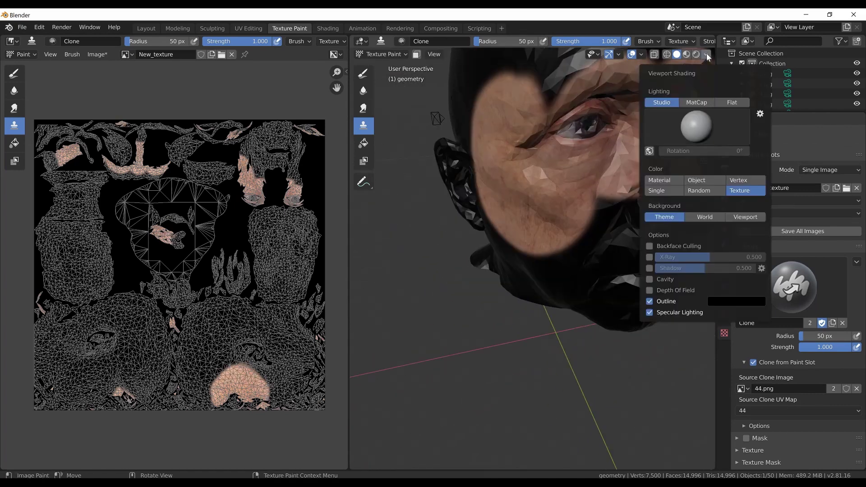
click(668, 102)
drag(627, 203, 636, 169)
mouse_move(635, 169)
middle_down()
mouse_move(599, 216)
mouse_move(572, 281)
mouse_move(561, 269)
middle_up()
Clone skin onto the cheek and mouth from 22.png through UV map 22
click(741, 388)
click(658, 293)
click(798, 411)
click(762, 428)
mouse_move(560, 269)
mouse_down()
mouse_move(614, 209)
mouse_move(623, 259)
mouse_move(554, 270)
mouse_up()
middle_drag(554, 270, 572, 308)
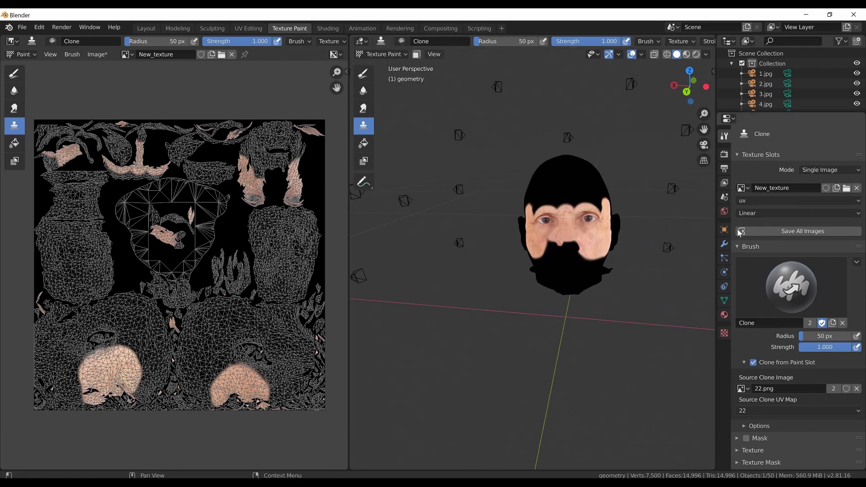
Make Headscan_u1_v1.png the paint target image and frame the head in view
click(743, 188)
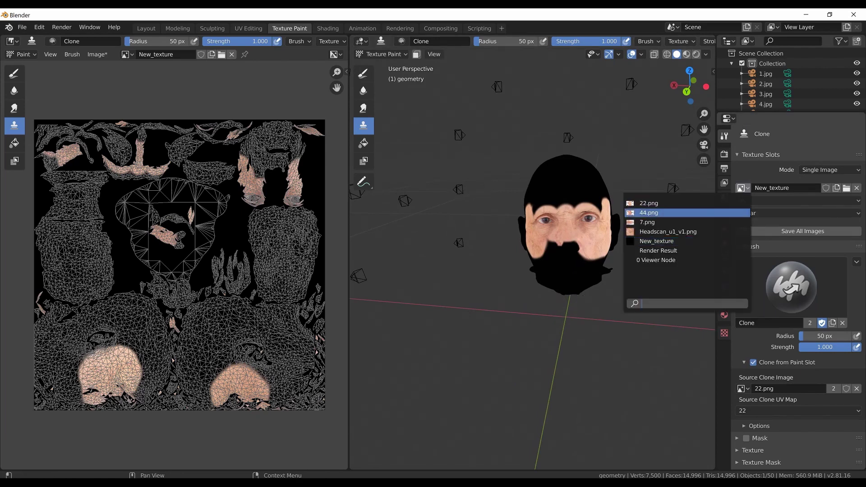
click(680, 231)
scroll(237, 348, down, 4)
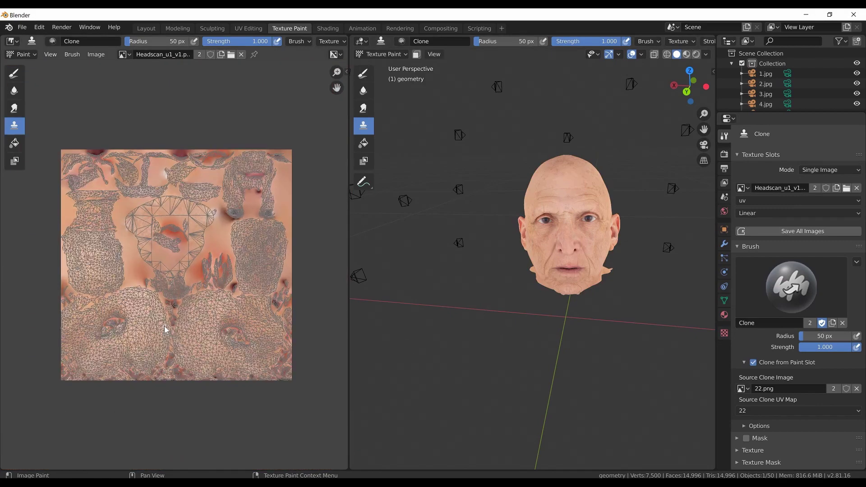
scroll(237, 348, up, 1)
scroll(620, 220, up, 3)
key(KP_Decimal)
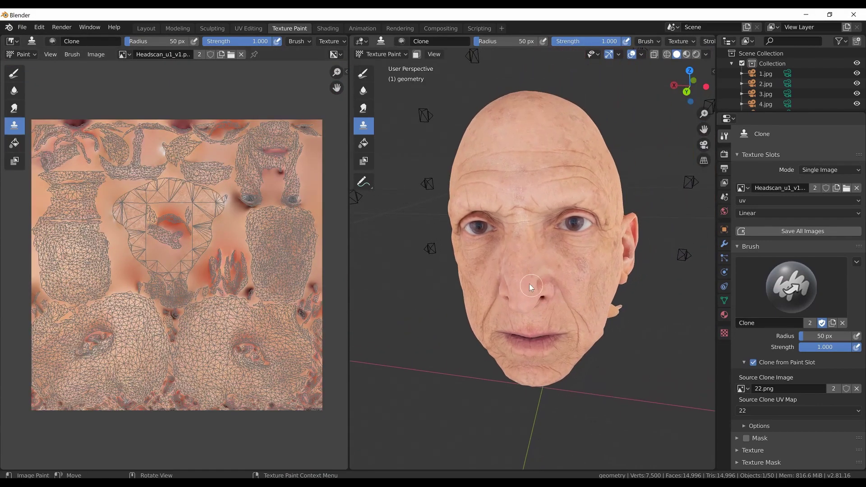
Clone detail over both eyes from 7.png through UV map 7
click(741, 389)
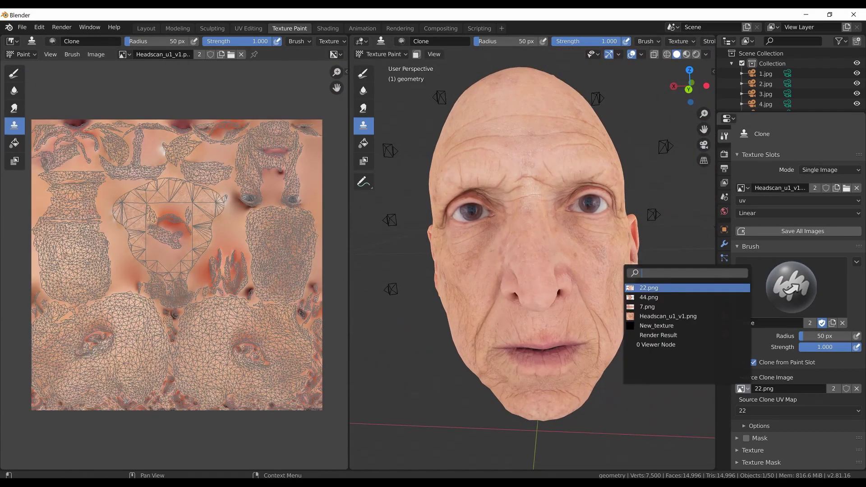
click(667, 307)
click(798, 410)
click(751, 452)
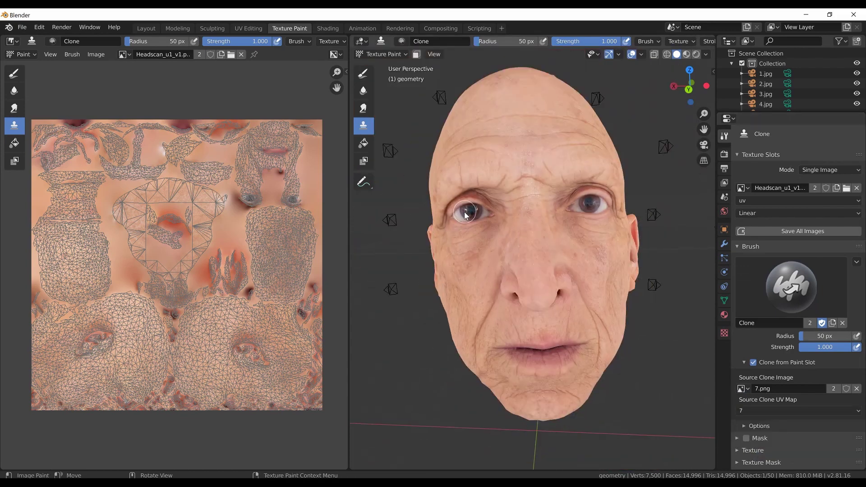
mouse_move(466, 216)
mouse_down()
mouse_move(486, 212)
mouse_move(464, 211)
mouse_move(477, 212)
mouse_up()
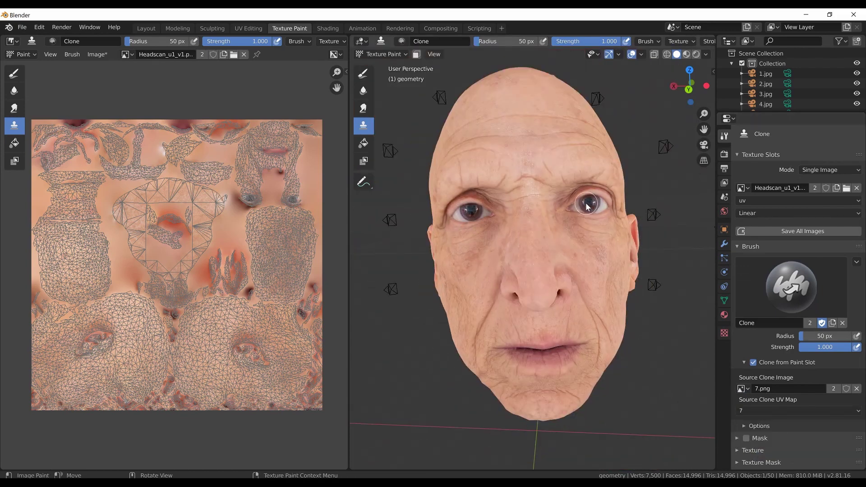
drag(587, 206, 601, 208)
middle_drag(555, 284, 518, 351)
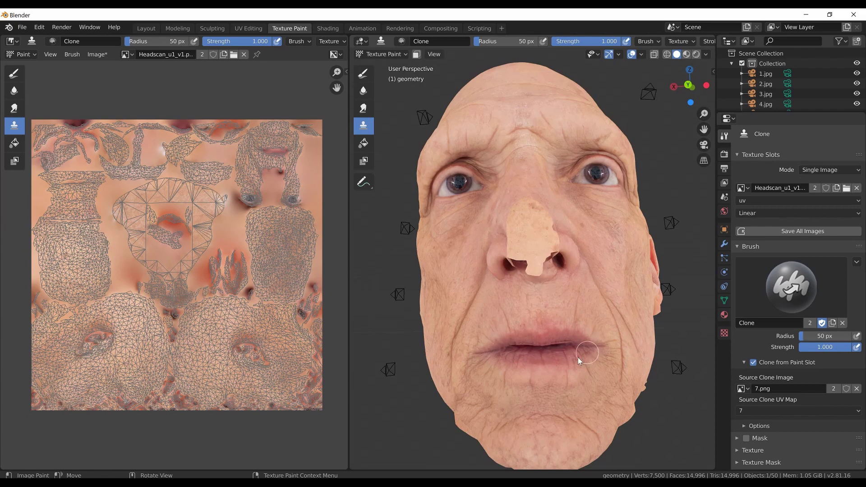
middle_drag(595, 344, 543, 344)
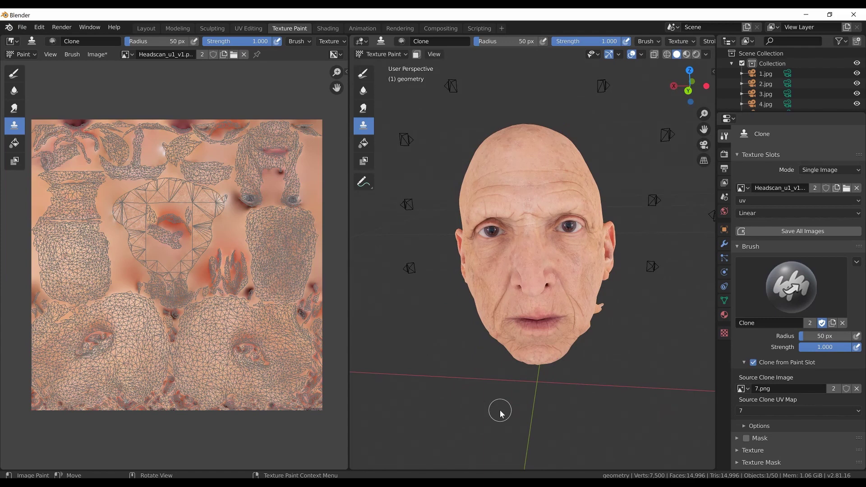
Save the scene via Save As as Headscan.blend inside Camera projection\[3]Blender
click(22, 27)
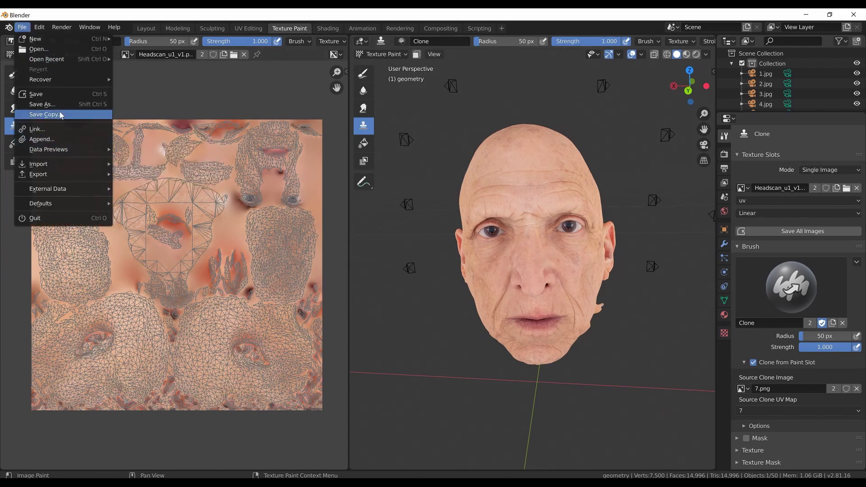
click(61, 107)
double_click(330, 151)
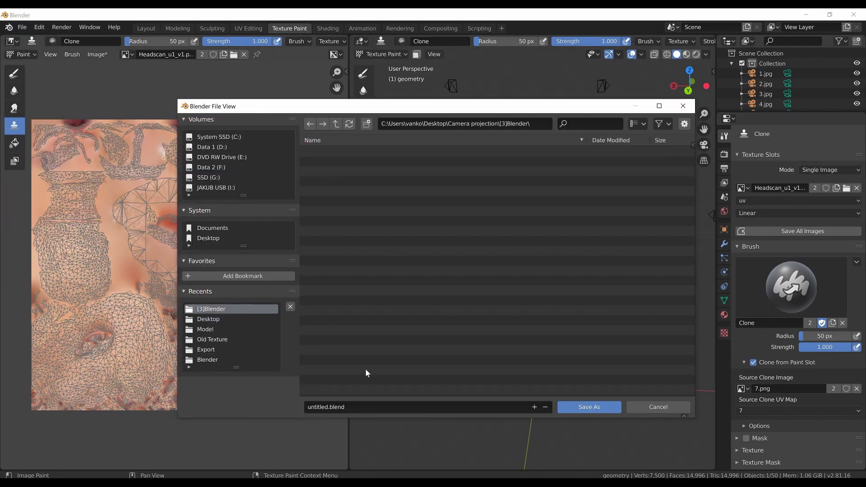
click(360, 406)
text(Headscan)
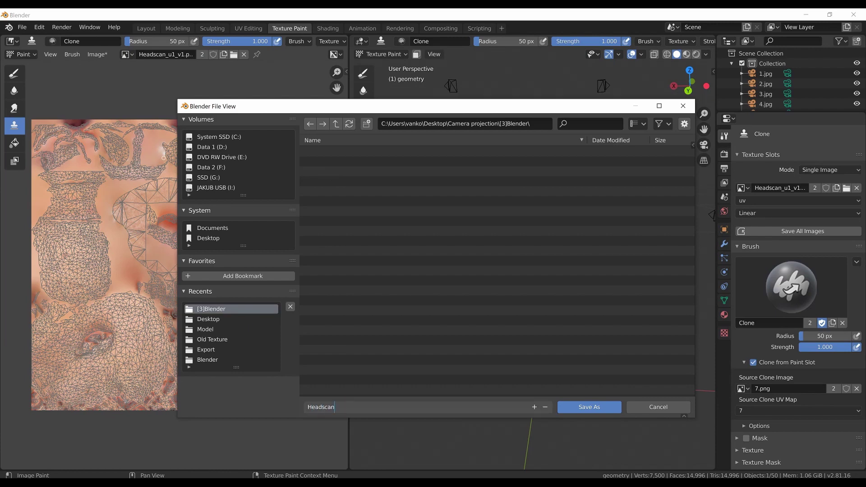
click(598, 406)
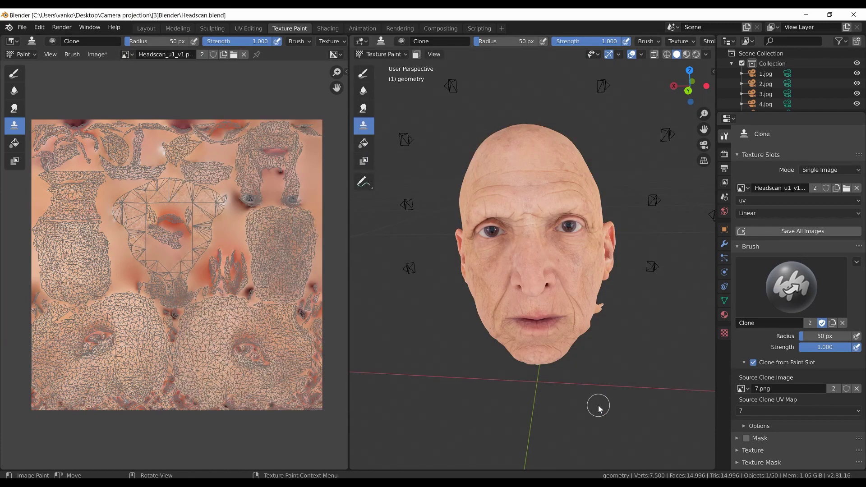